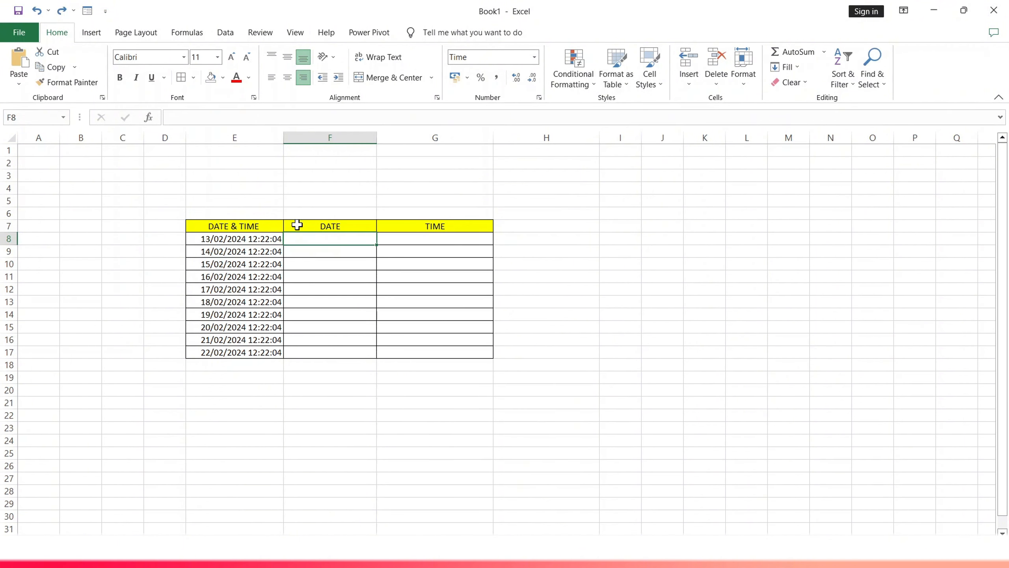
# - Enter the formula =INT(E8) in cell F8 to extract the date from the first date-time value
pyautogui.doubleClick(337, 240)
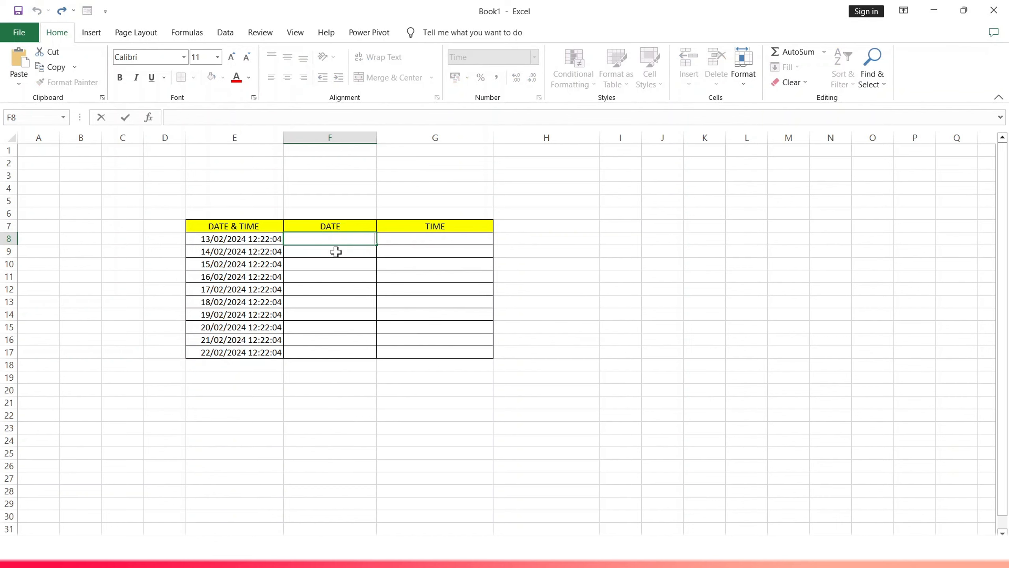
pyautogui.write('=')
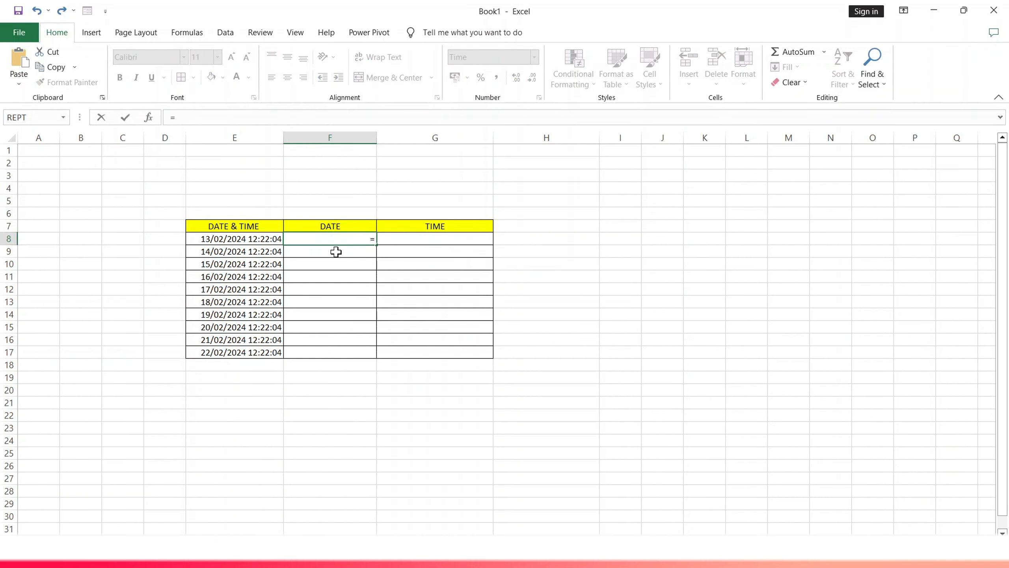
pyautogui.write('int')
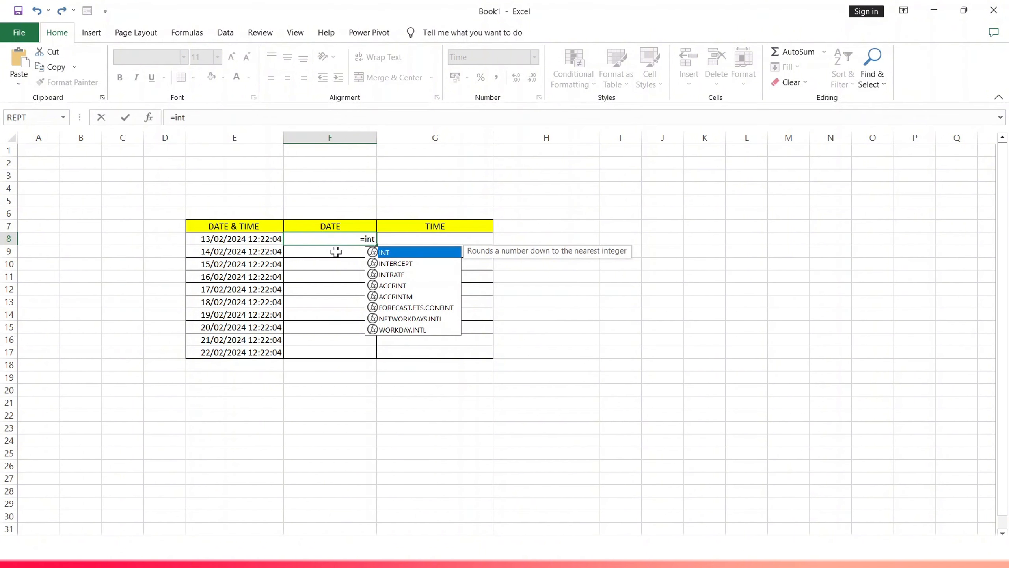
pyautogui.write('(')
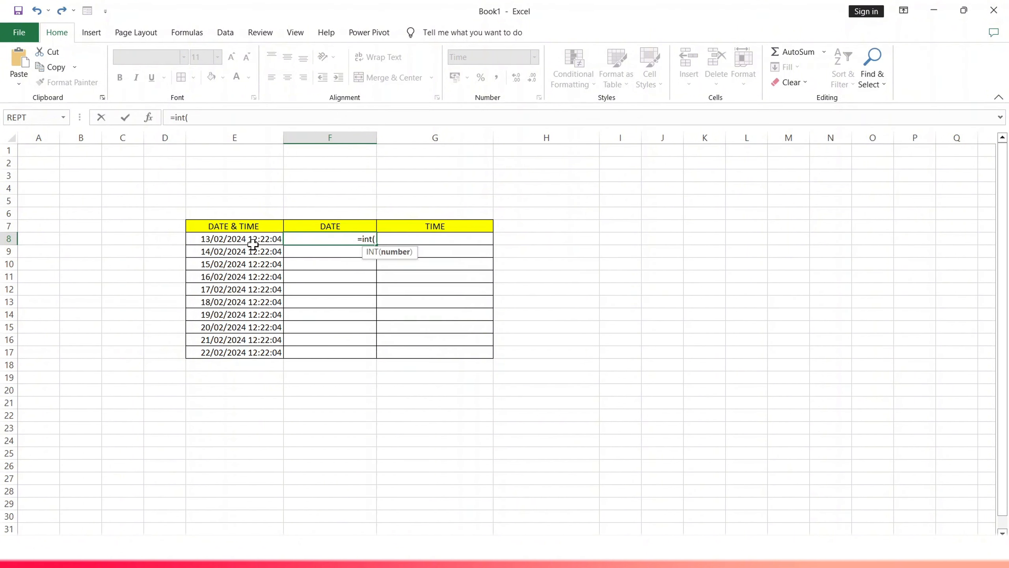
pyautogui.click(238, 241)
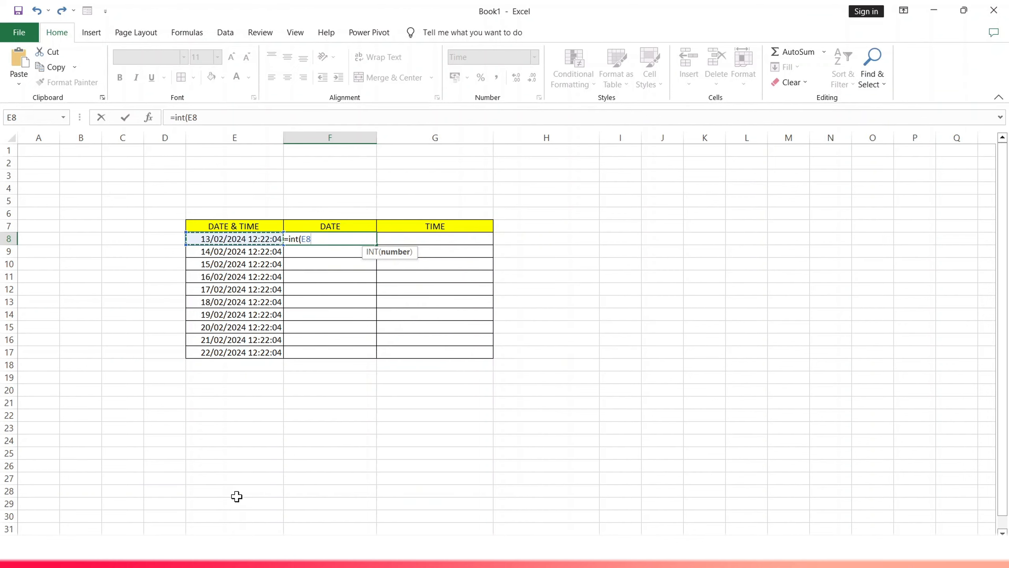
pyautogui.write(')')
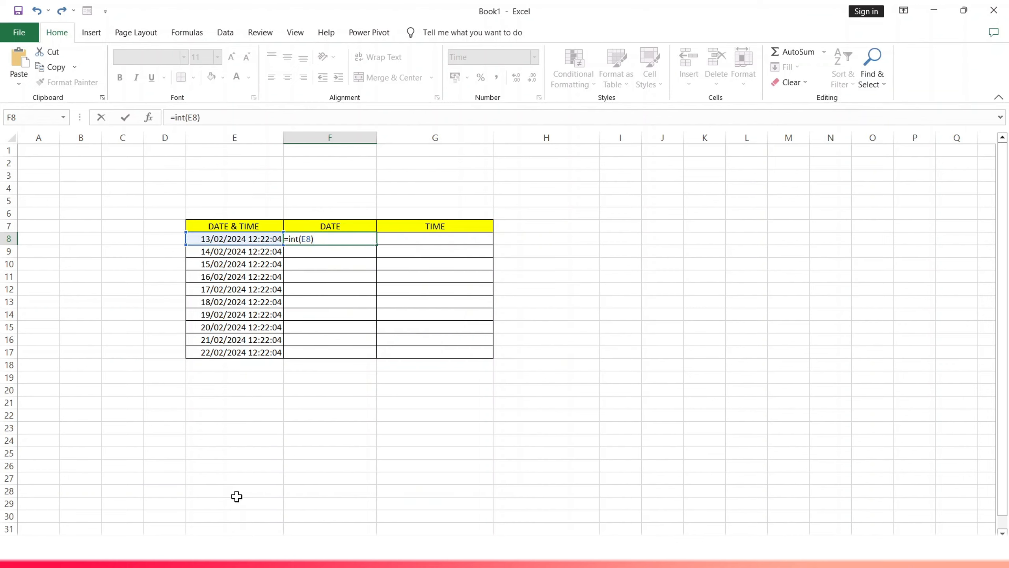
pyautogui.press('Return')
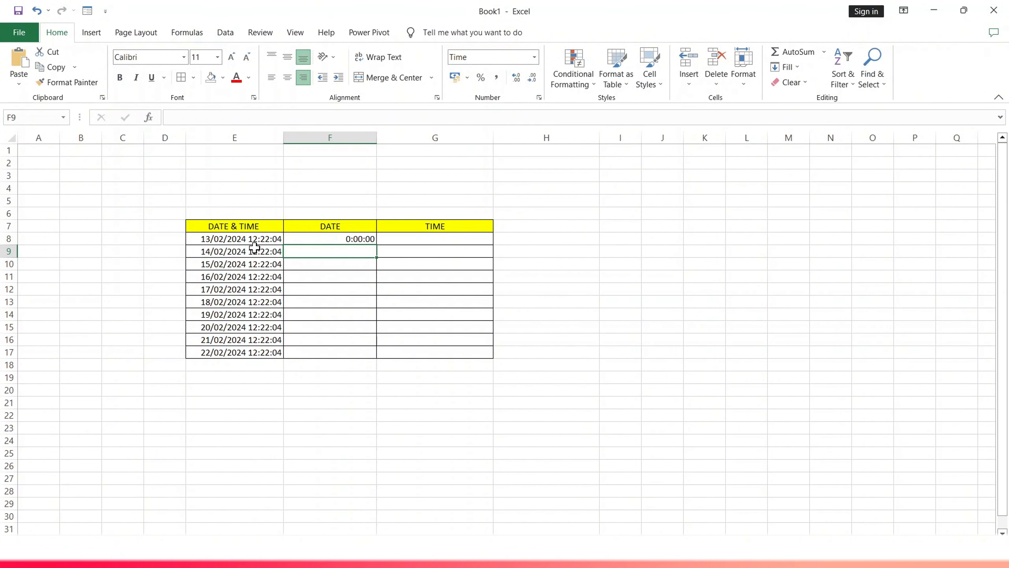
# - Apply the custom dd/mm/yyyy number format to cell F8
pyautogui.click(337, 238)
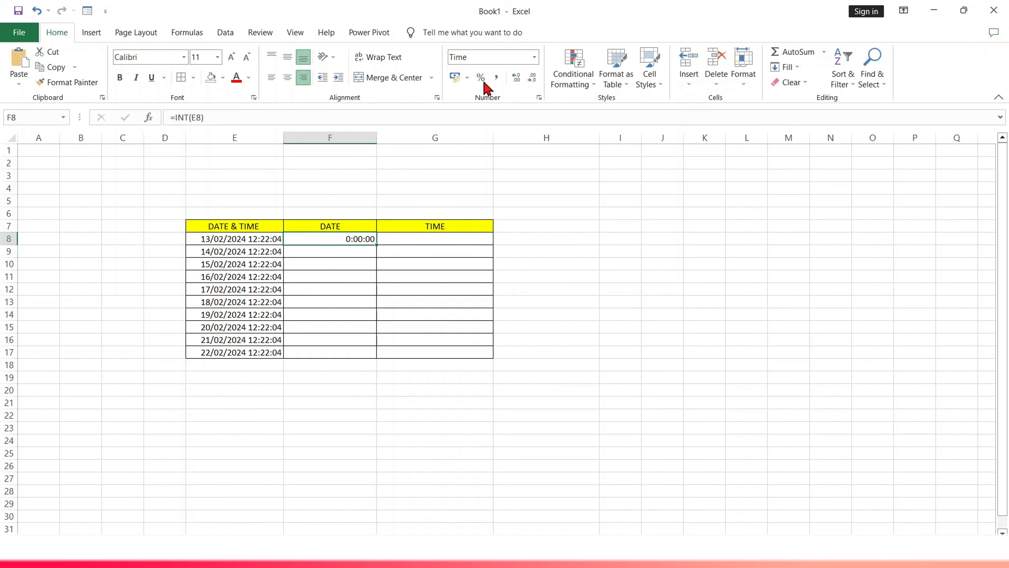
pyautogui.click(534, 57)
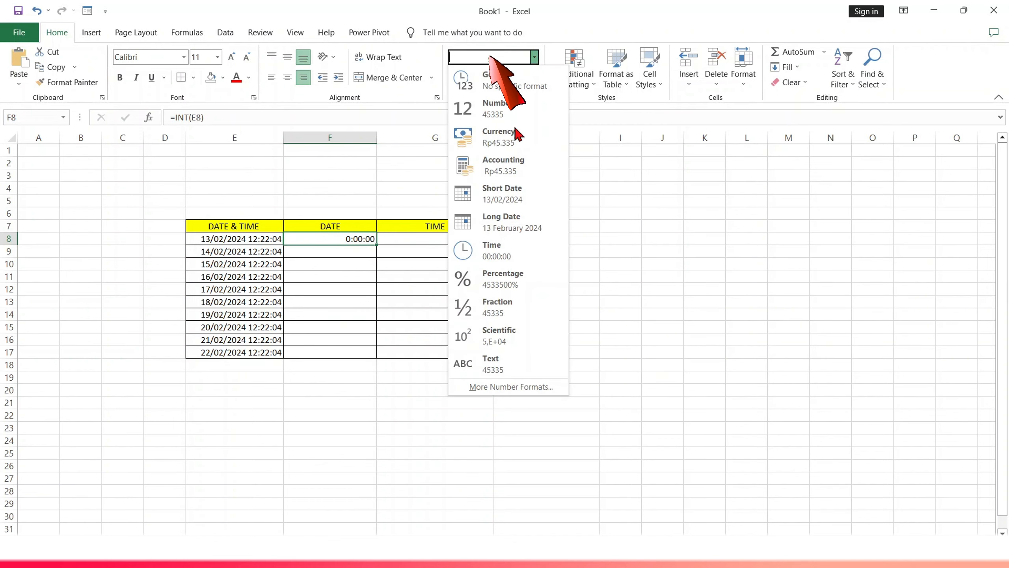
pyautogui.click(484, 383)
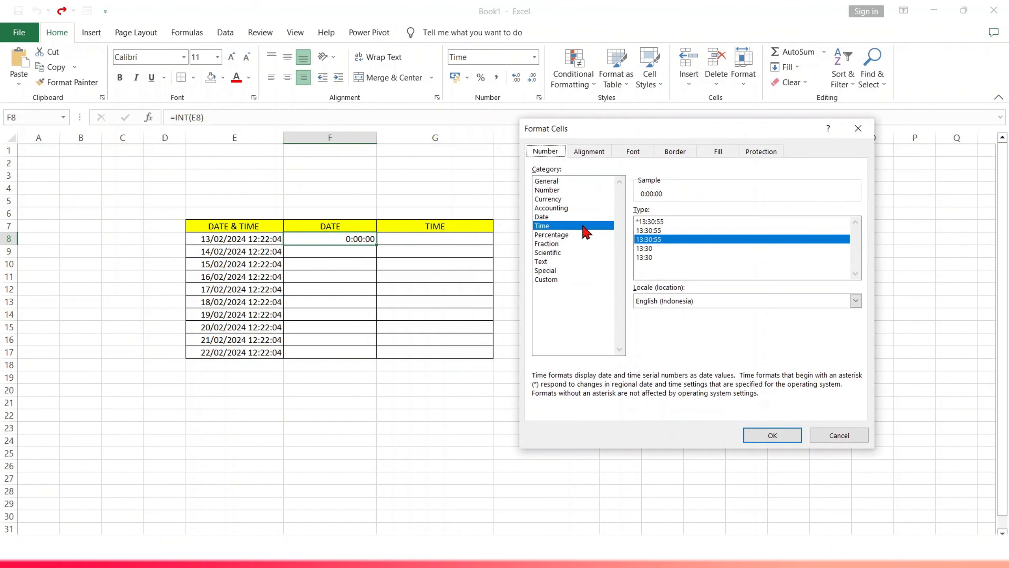
pyautogui.click(550, 279)
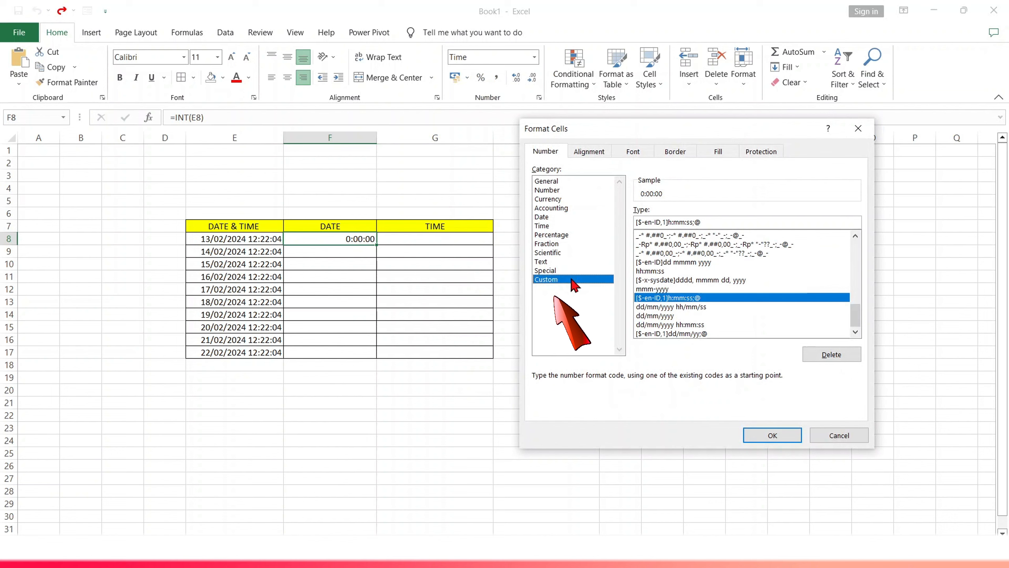
pyautogui.click(651, 316)
pyautogui.press('Return')
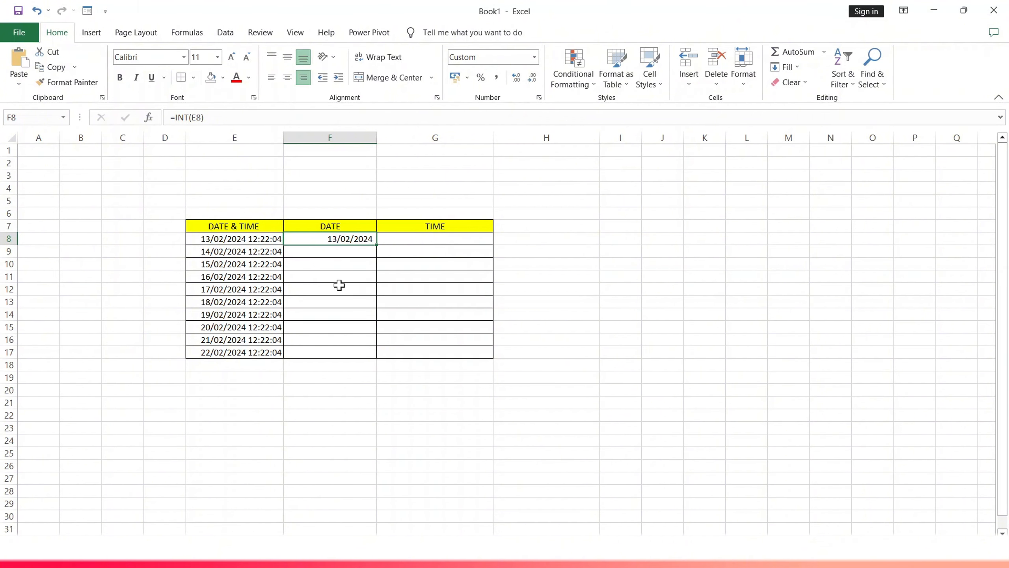
# - Enter the formula =INT(E9) in cell F9
pyautogui.click(332, 250)
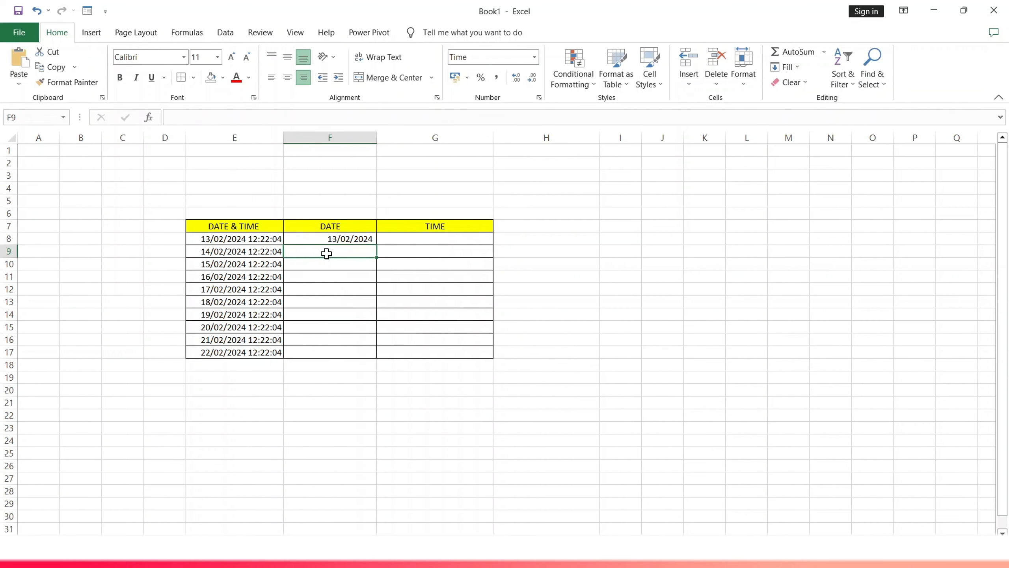
pyautogui.write('=')
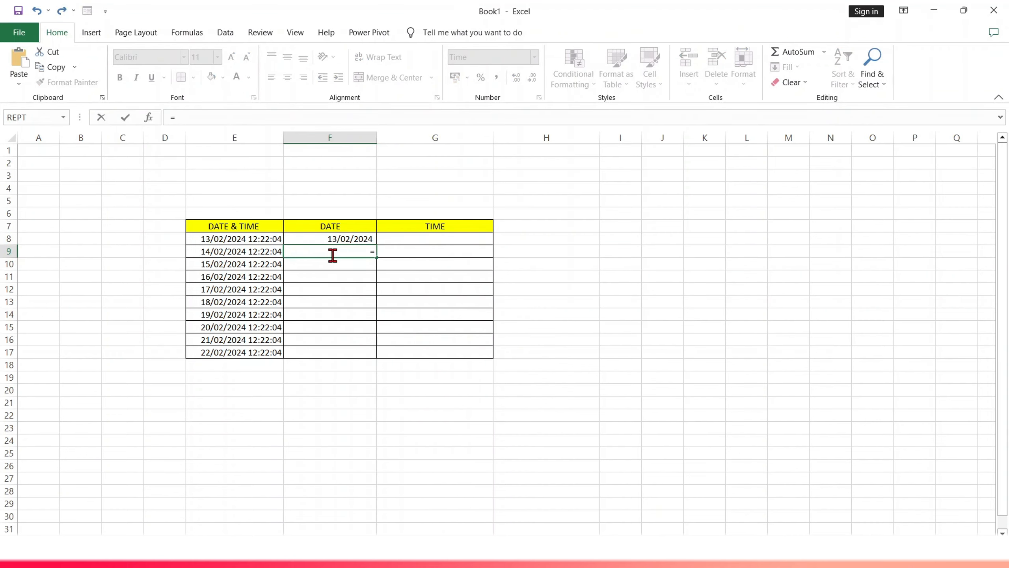
pyautogui.write('int')
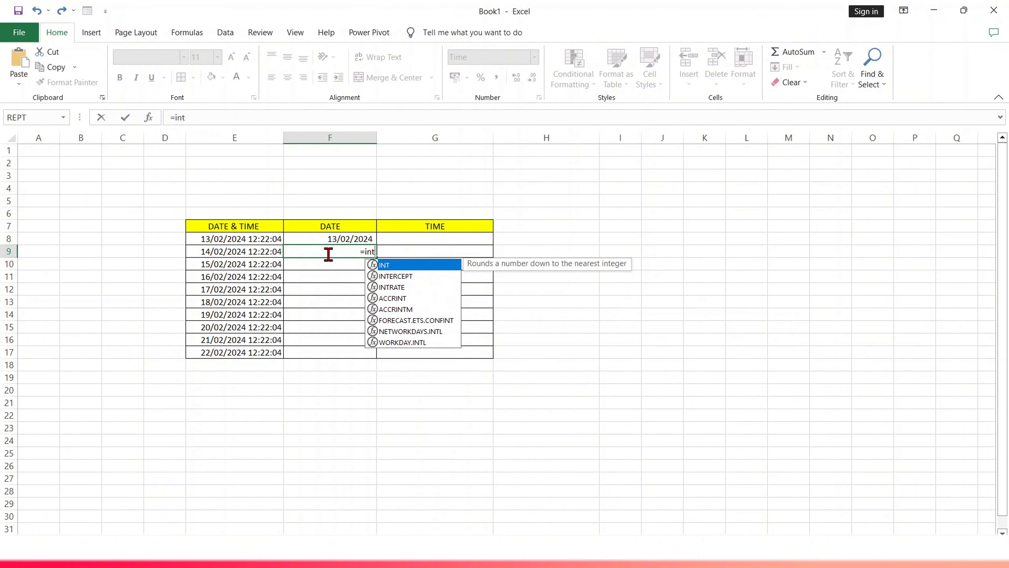
pyautogui.write('(')
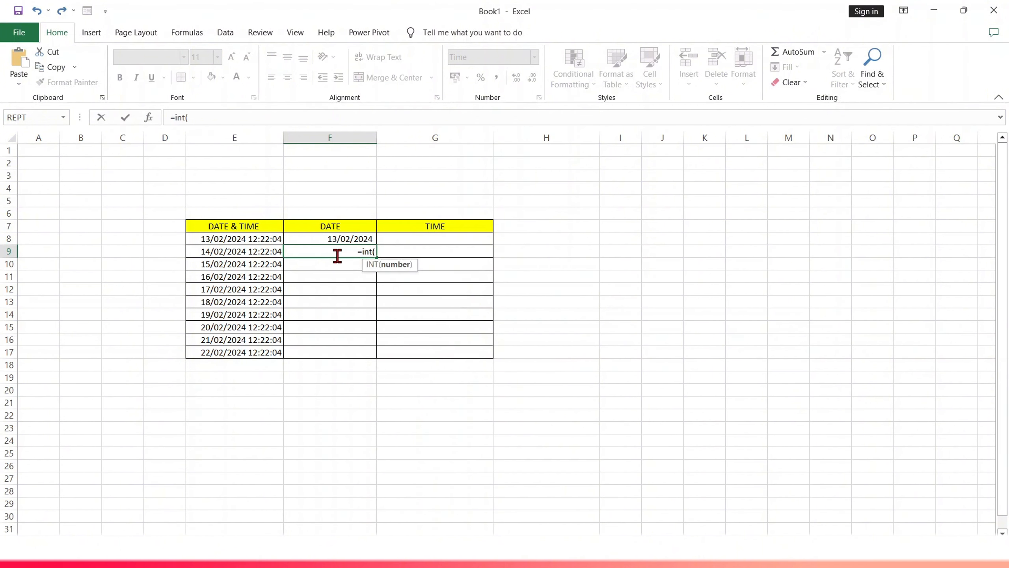
pyautogui.click(269, 253)
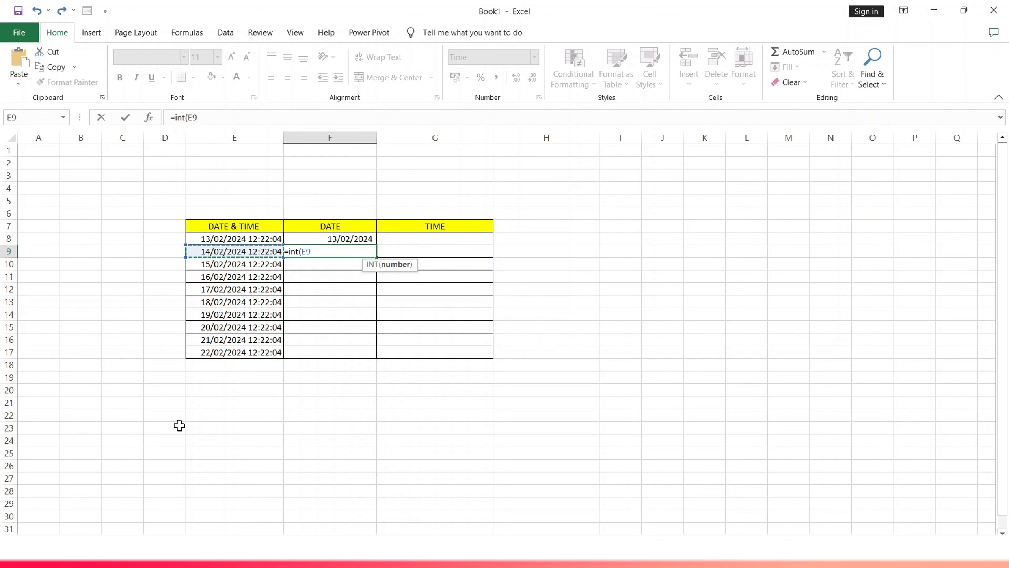
pyautogui.write(')')
pyautogui.press('Return')
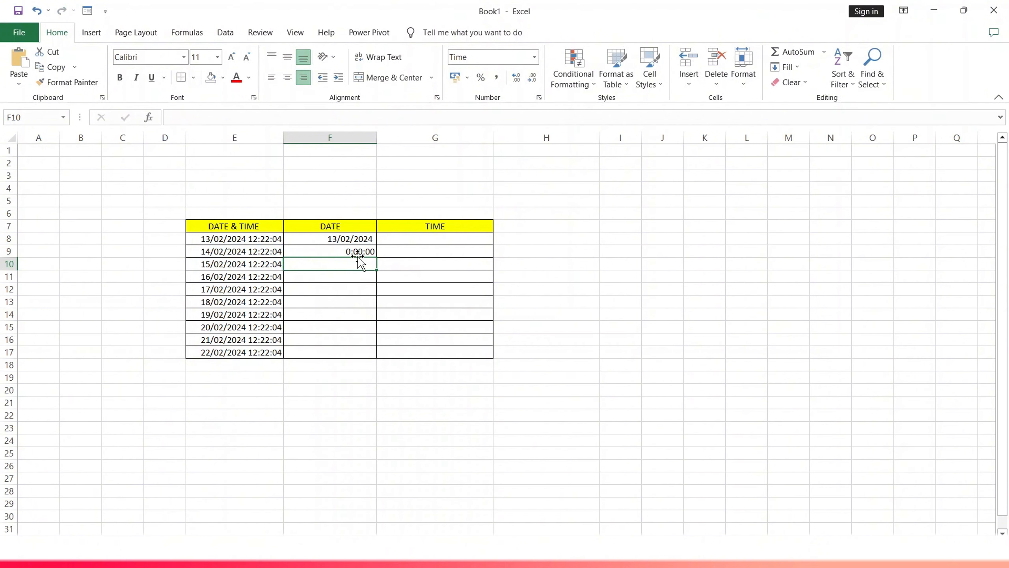
# - Apply the custom dd/mm/yyyy number format to cell F9 through the Format Cells dialog
pyautogui.click(326, 250)
pyautogui.press('Return')
pyautogui.click(327, 251)
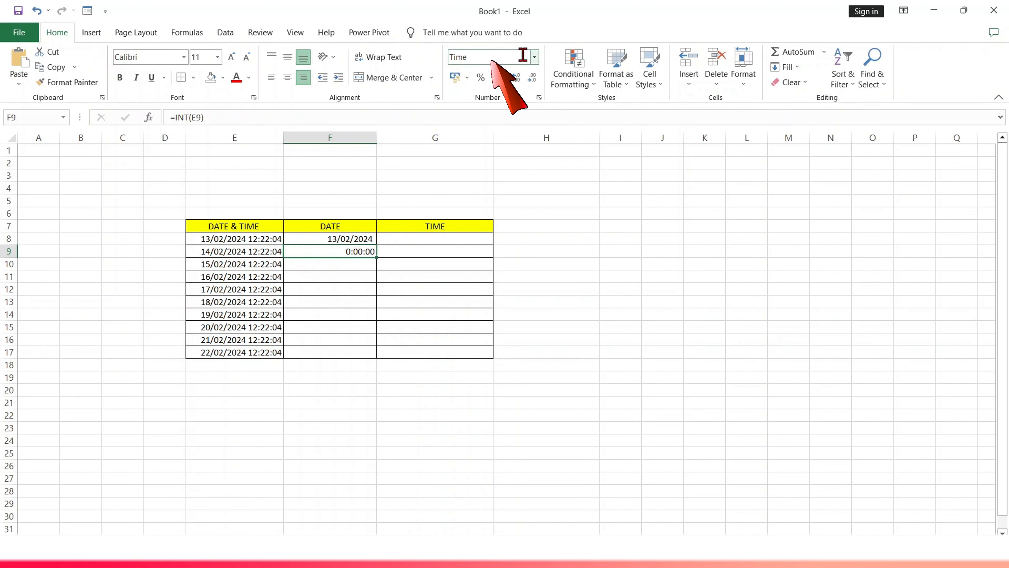
pyautogui.click(535, 58)
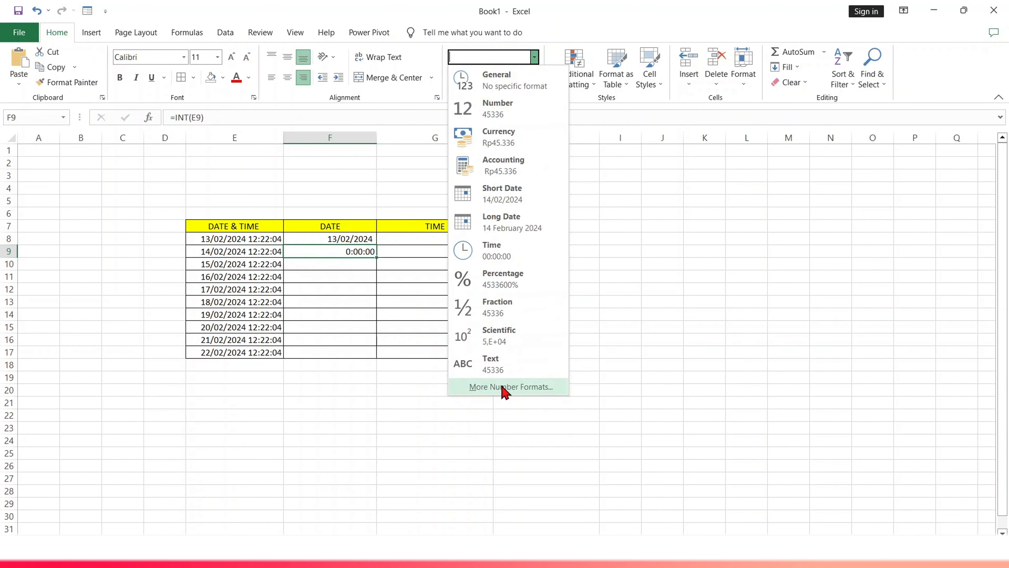
pyautogui.click(483, 387)
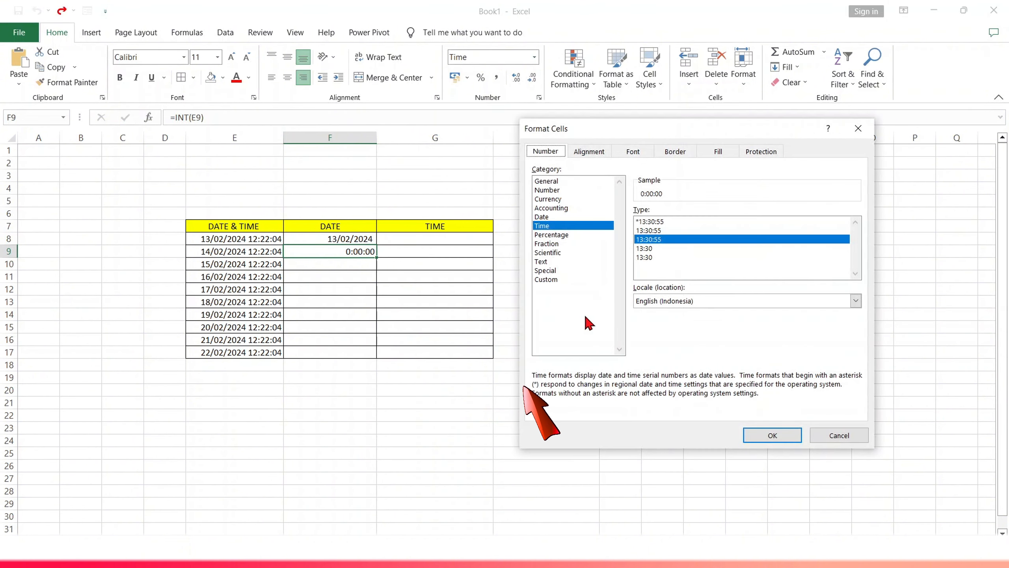
pyautogui.click(559, 280)
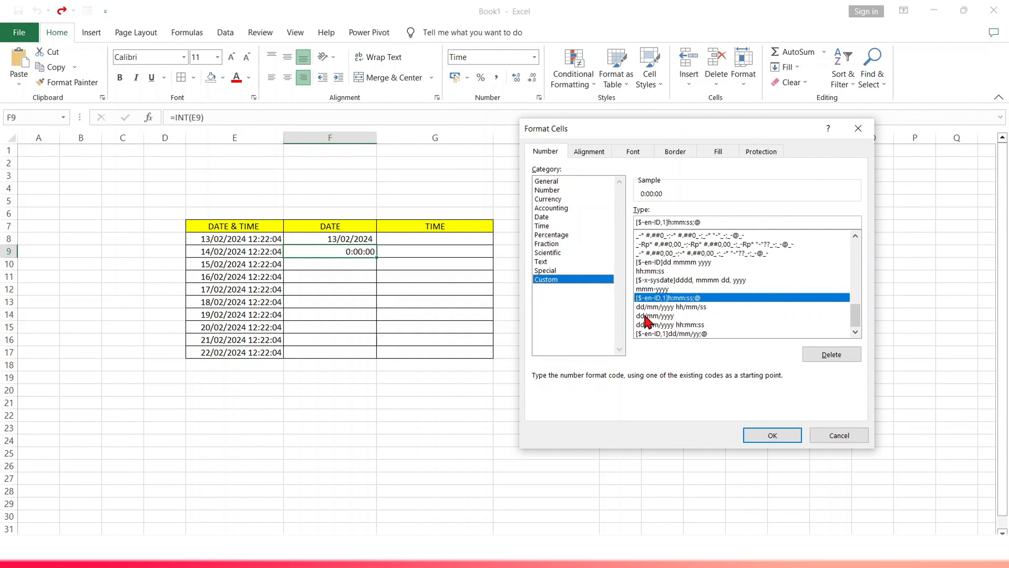
pyautogui.click(652, 316)
pyautogui.doubleClick(668, 316)
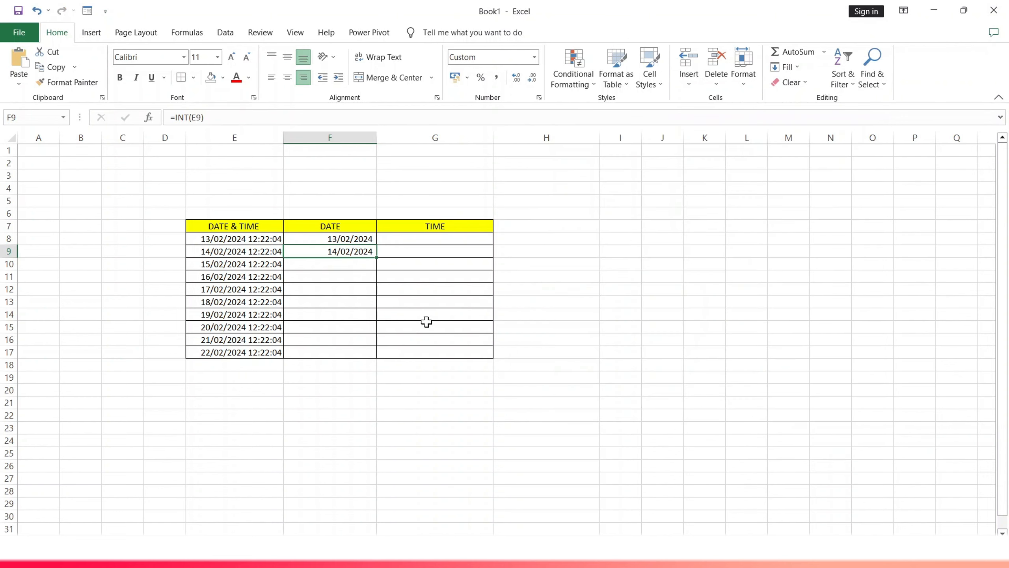
# - Enter the formula =E10 in cell F10
pyautogui.doubleClick(329, 266)
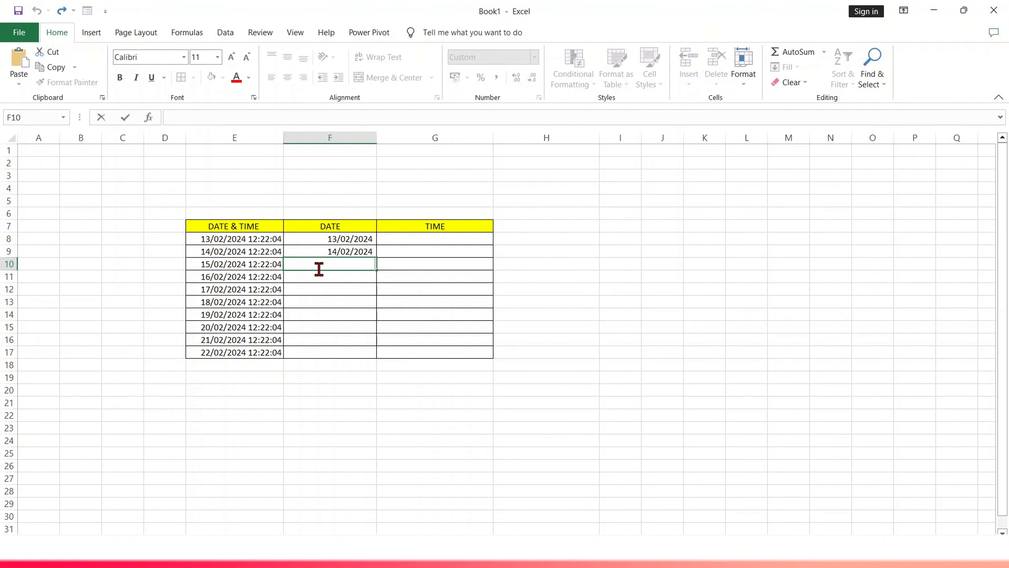
pyautogui.write('=')
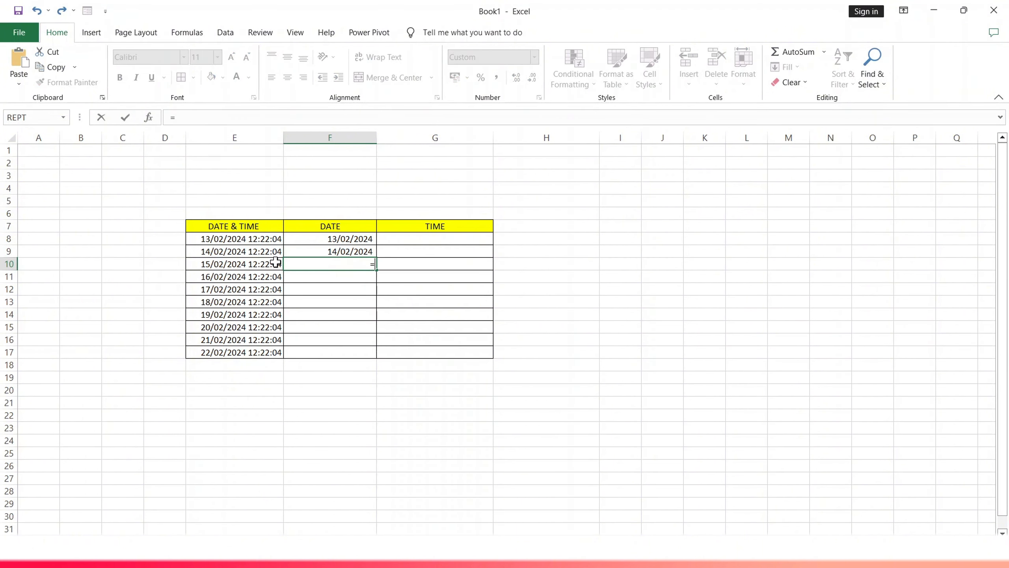
pyautogui.click(245, 261)
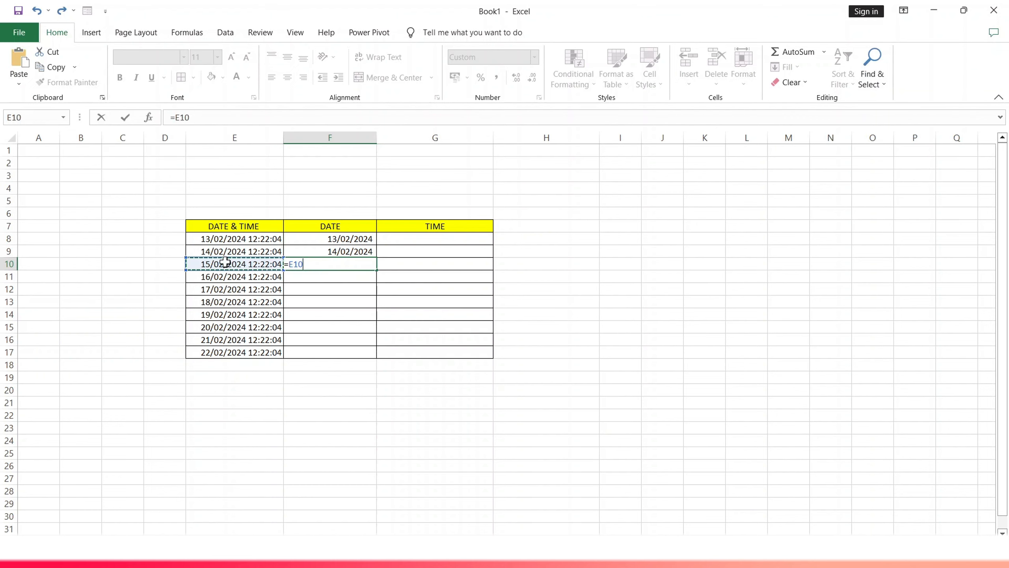
pyautogui.press('Return')
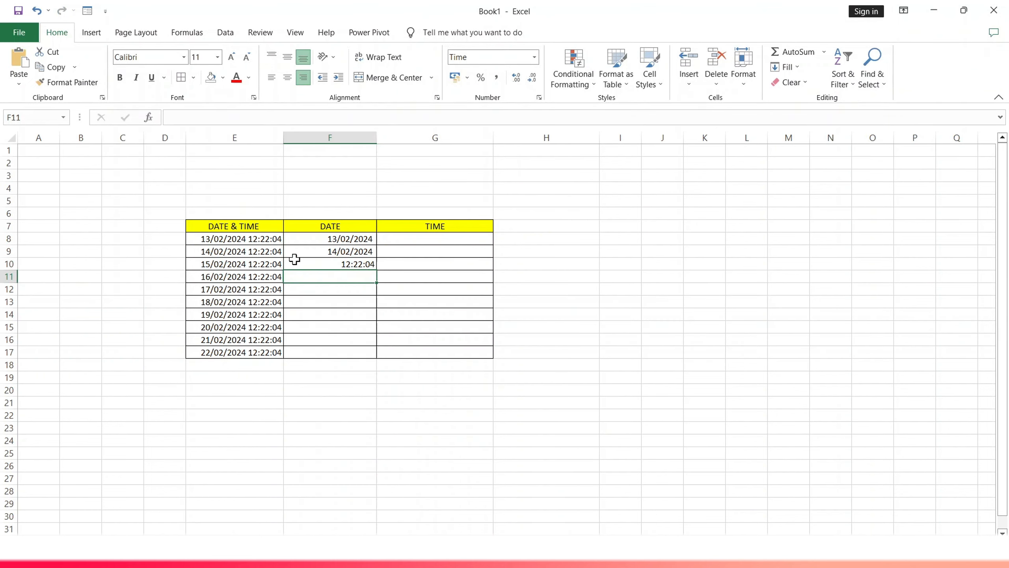
# - Format cell F10 with the custom dd/mm/yyyy number format via Format Cells
pyautogui.click(321, 263)
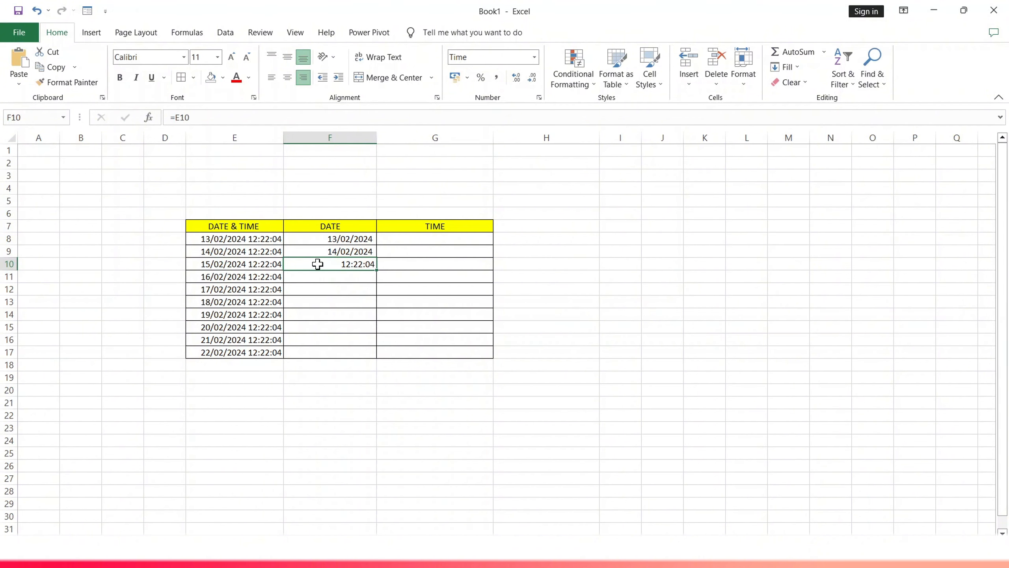
pyautogui.rightClick(317, 264)
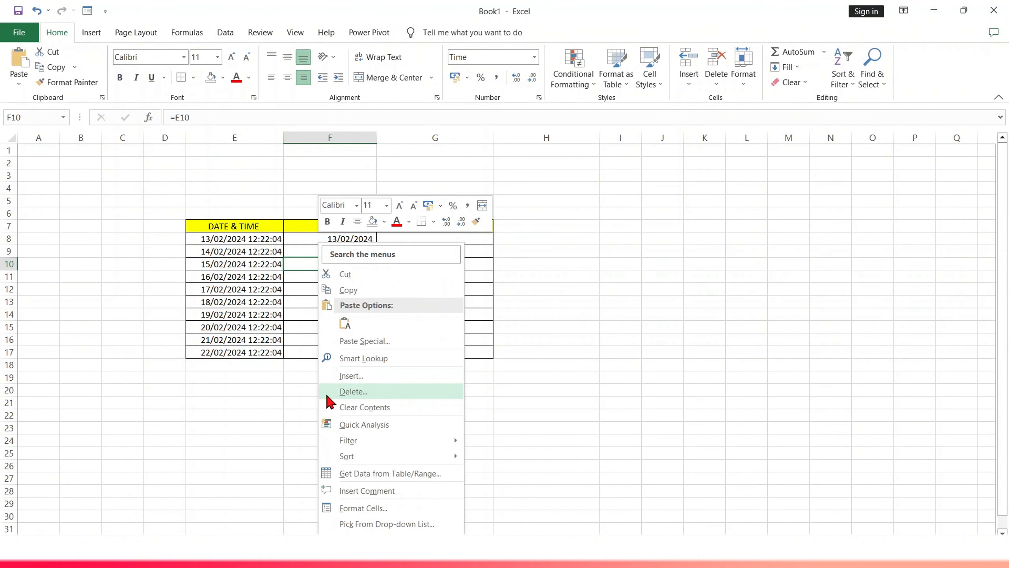
pyautogui.click(359, 508)
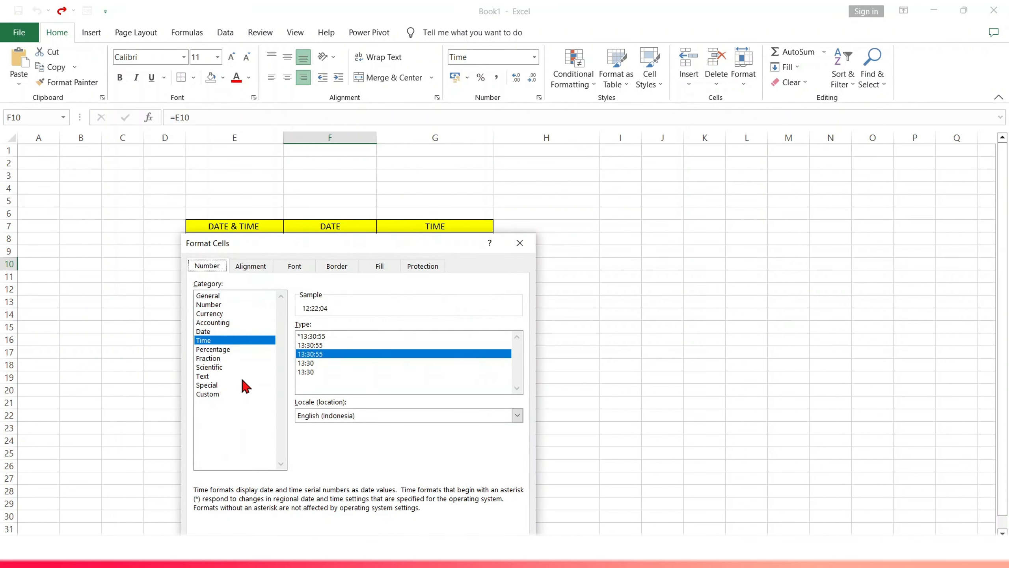
pyautogui.click(209, 394)
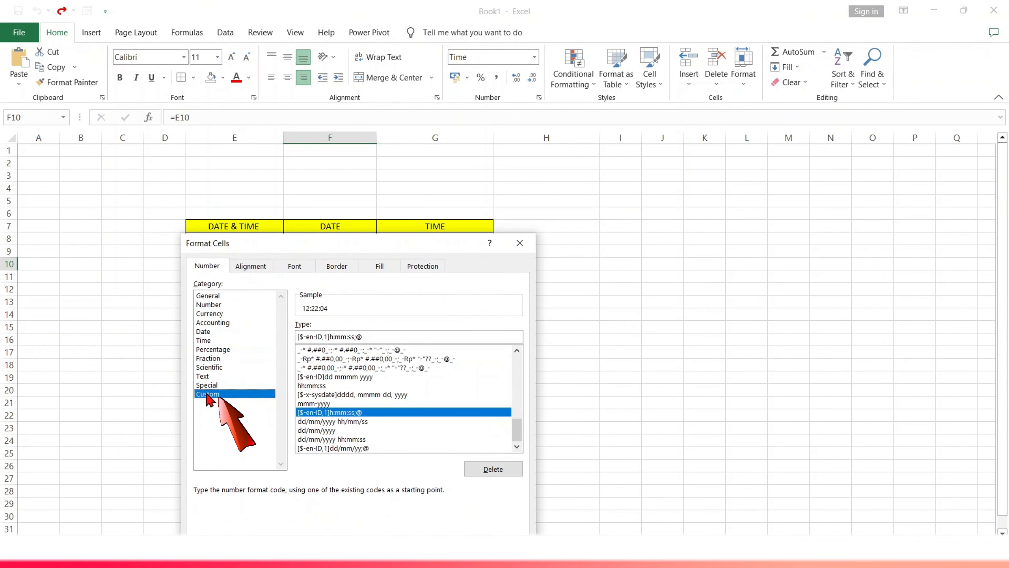
pyautogui.click(318, 430)
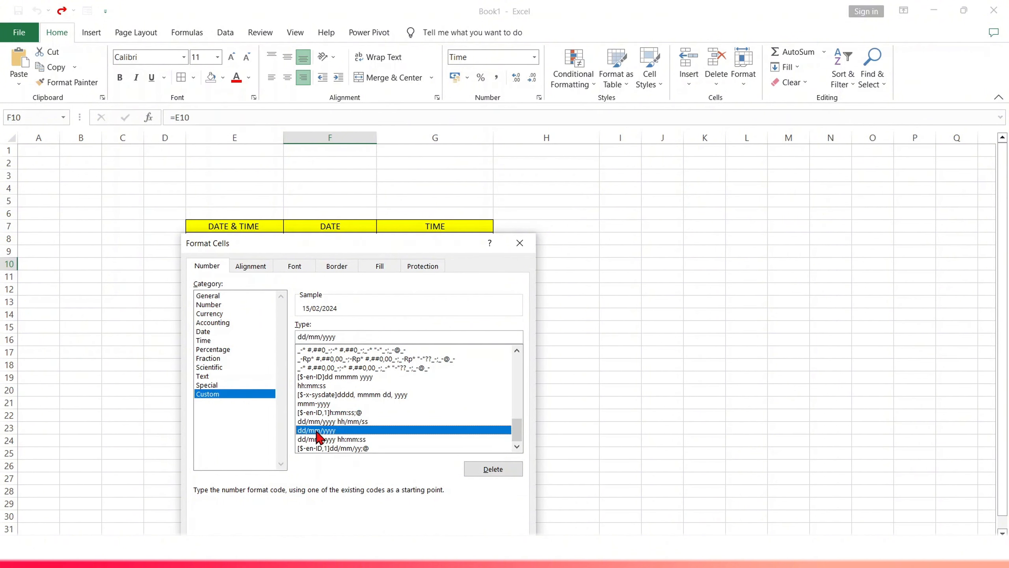
pyautogui.press('Return')
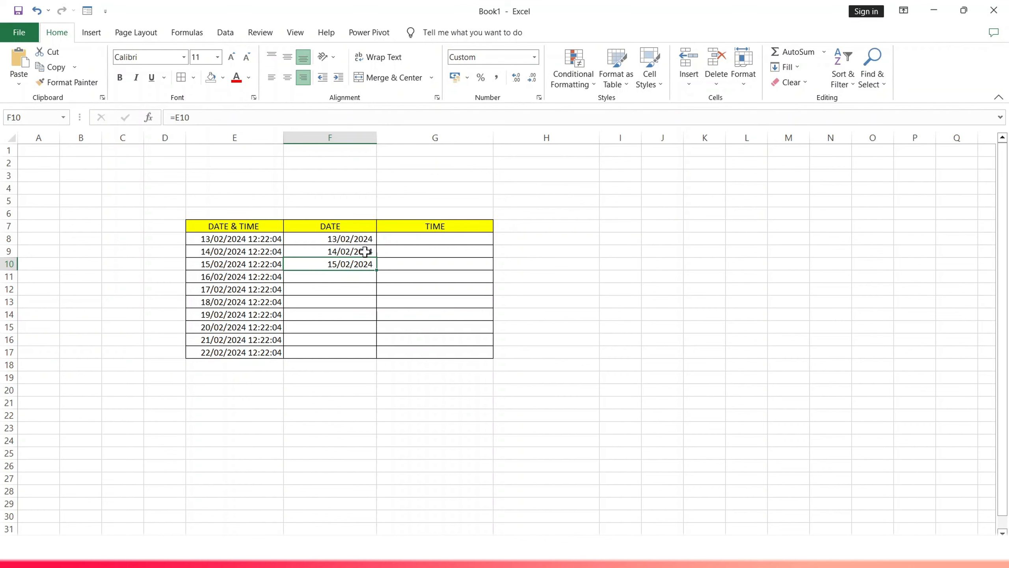
# - Fill the F8 date formula and format down through F17
pyautogui.moveTo(362, 240); pyautogui.dragTo(373, 353)
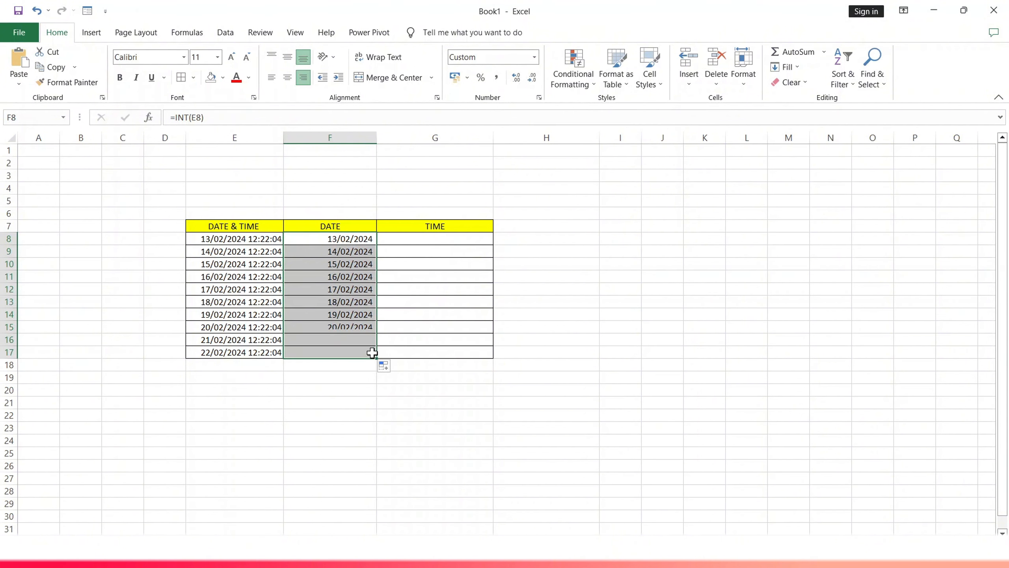
pyautogui.click(359, 261)
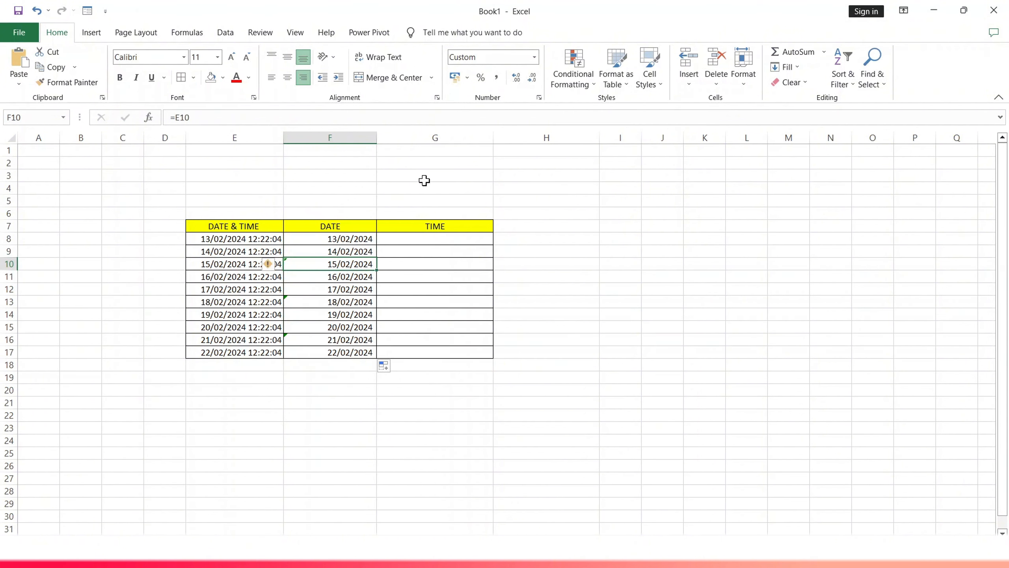
# - Enter the formula =E8-F8 in cell G8 to extract the time portion
pyautogui.click(424, 181)
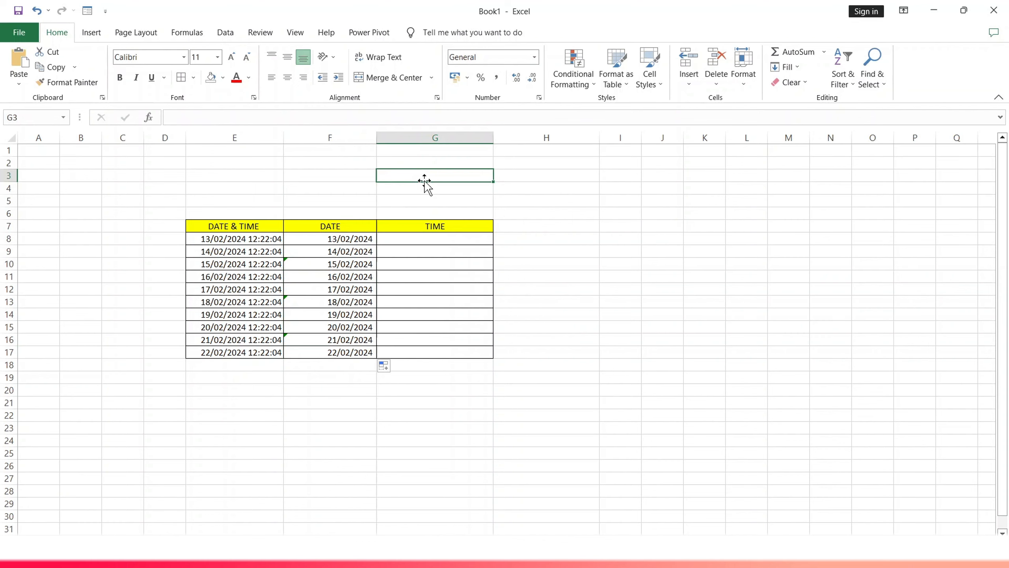
pyautogui.click(396, 239)
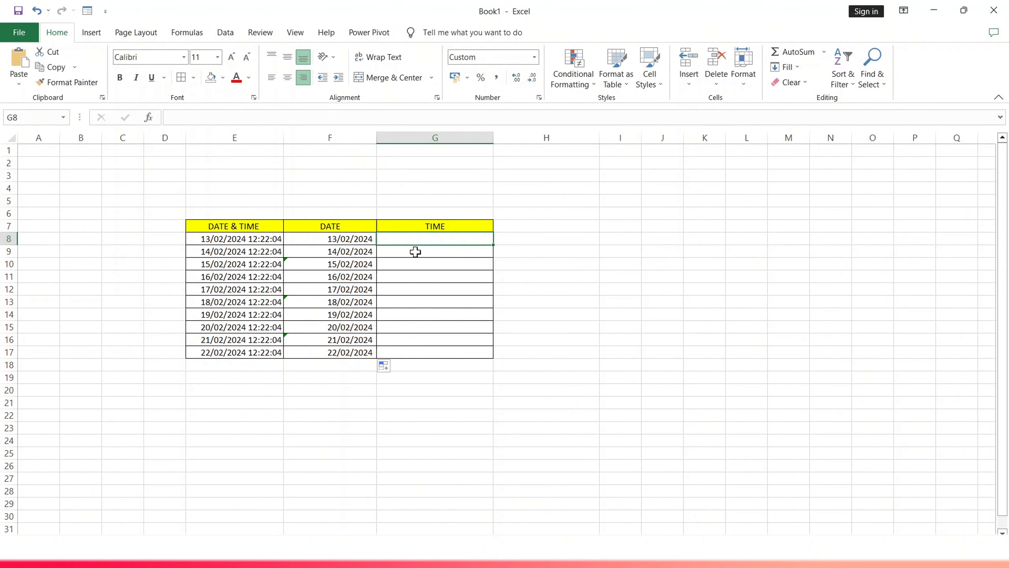
pyautogui.write('=')
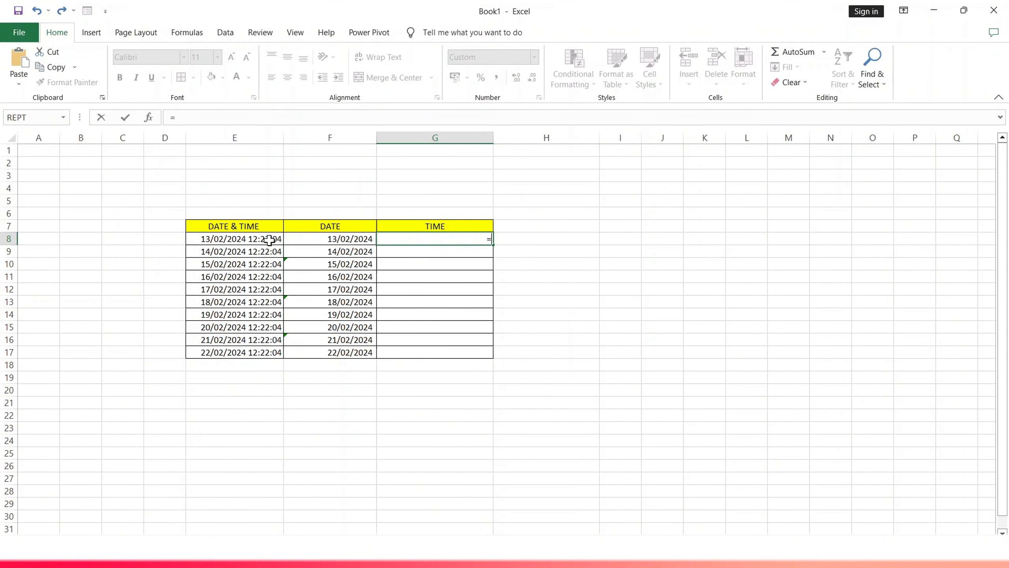
pyautogui.click(251, 240)
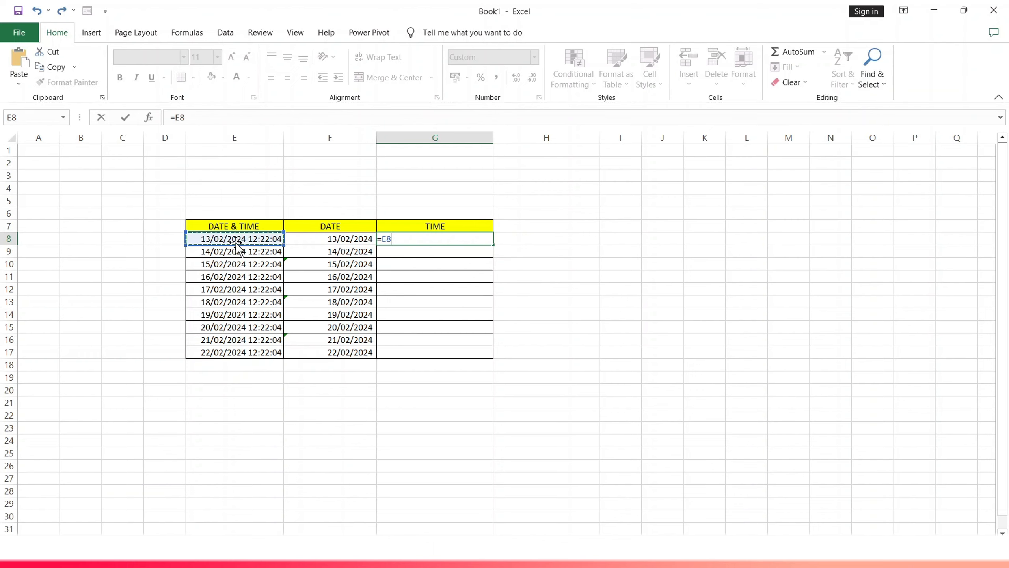
pyautogui.write('-')
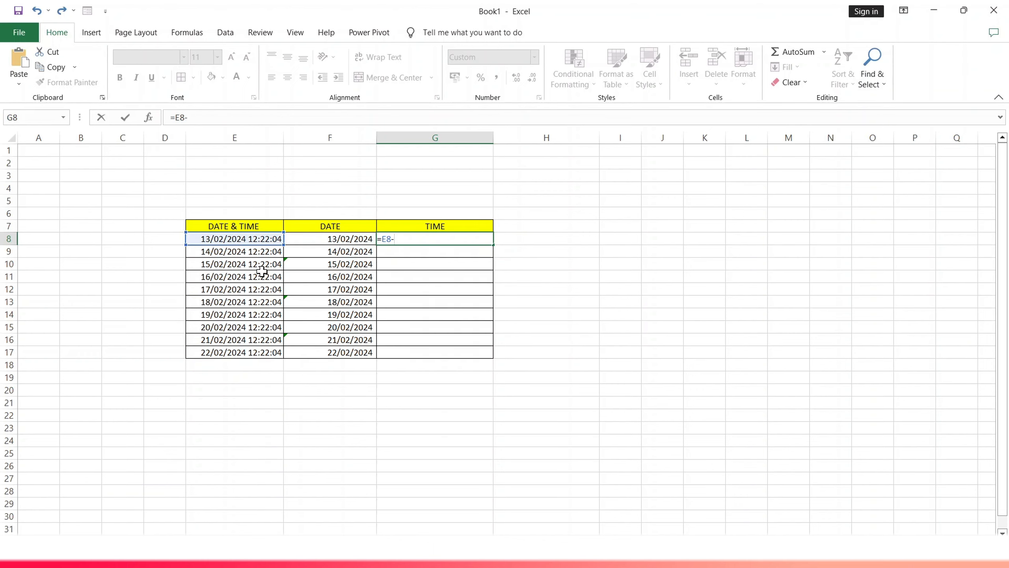
pyautogui.click(337, 240)
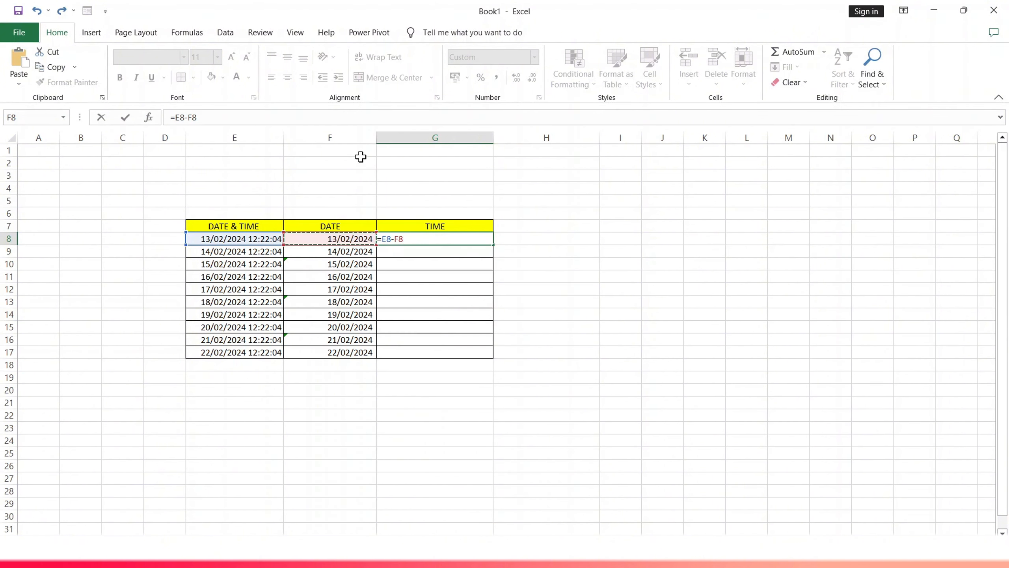
pyautogui.press('Return')
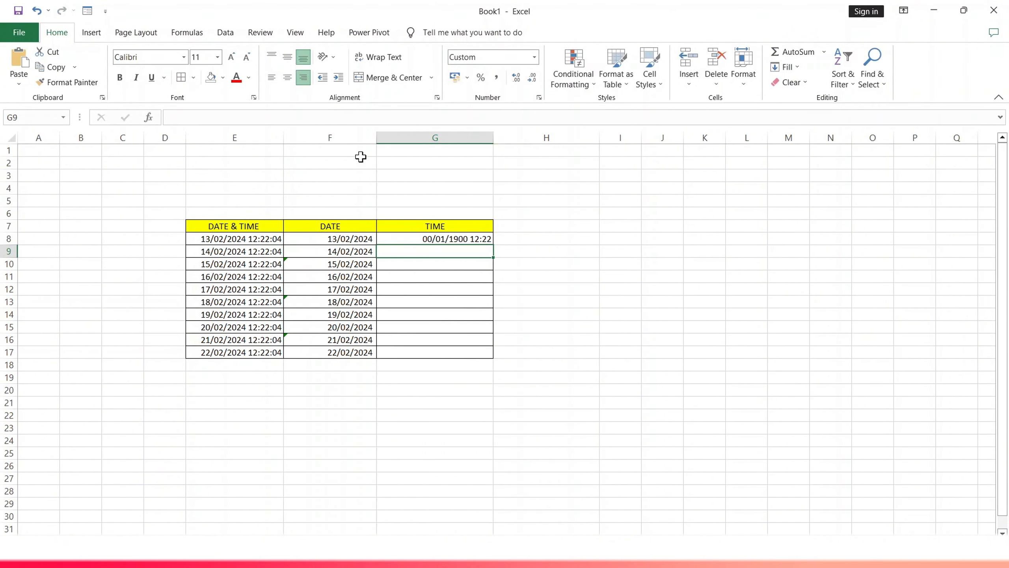
# - Format cell G8 with the 13:30:55 Time number format through the Format Cells dialog
pyautogui.click(424, 238)
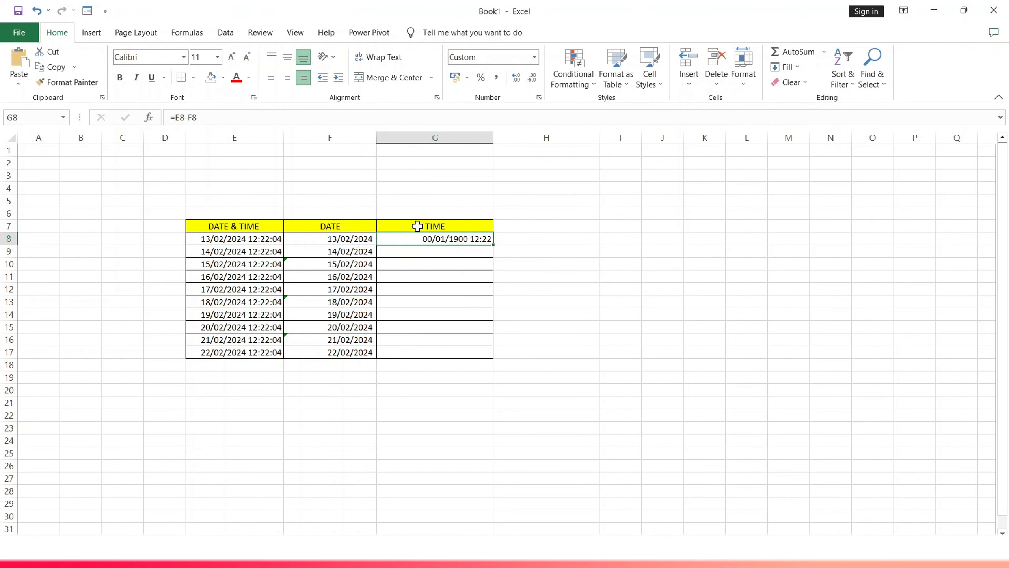
pyautogui.click(535, 59)
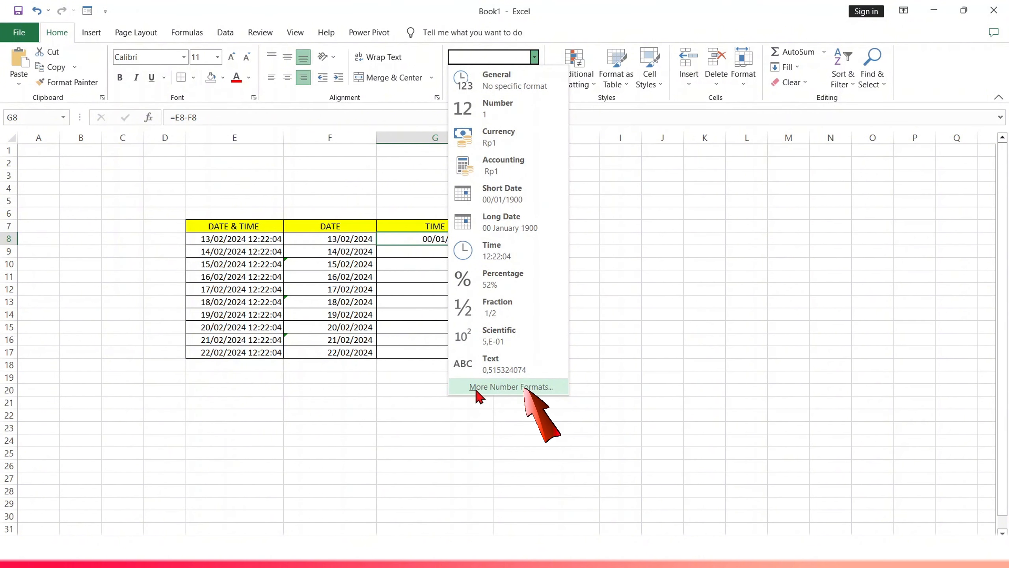
pyautogui.click(490, 386)
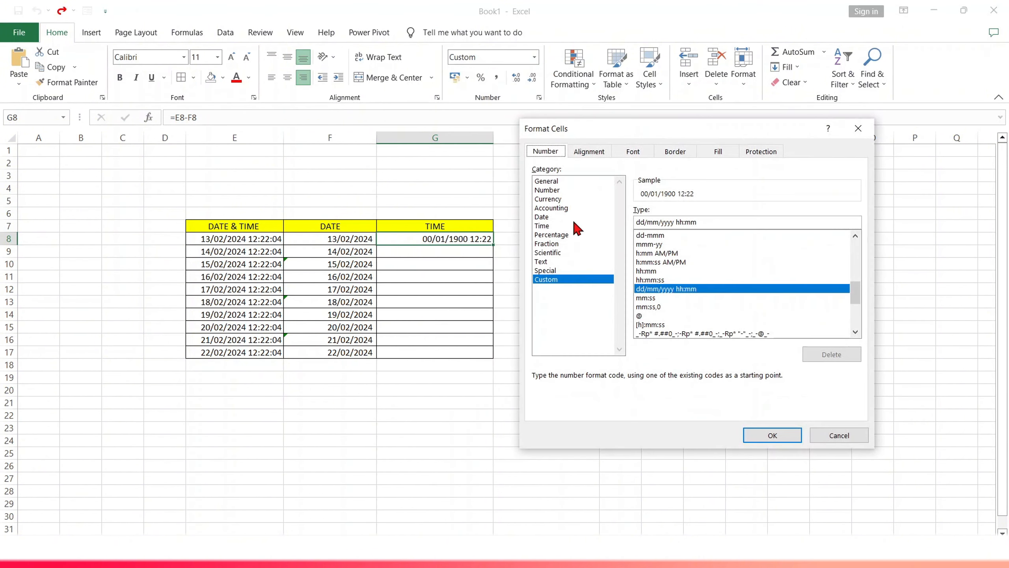
pyautogui.click(549, 227)
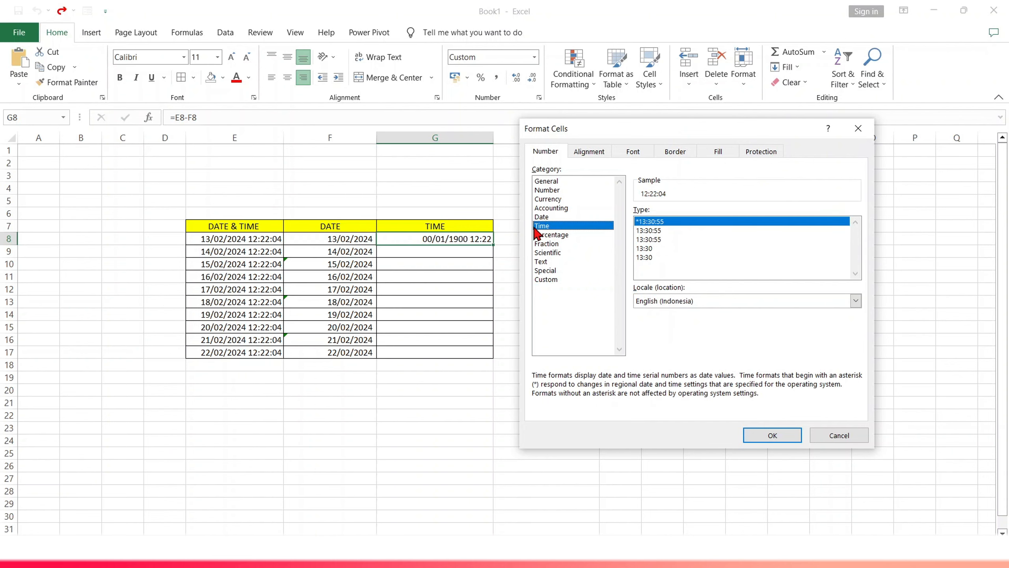
pyautogui.doubleClick(647, 239)
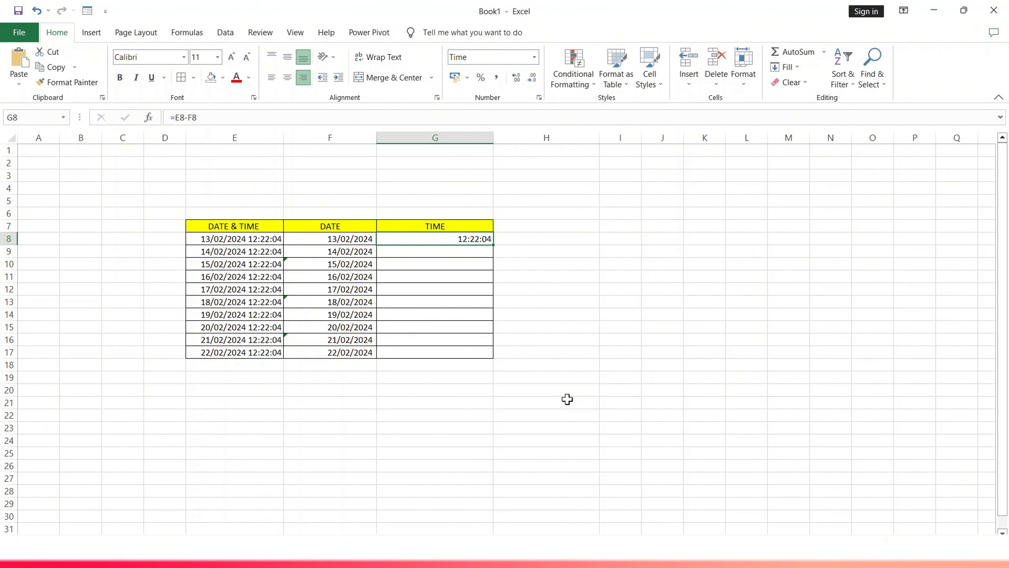
# - Enter the formula =E9-F9 in cell G9
pyautogui.click(448, 251)
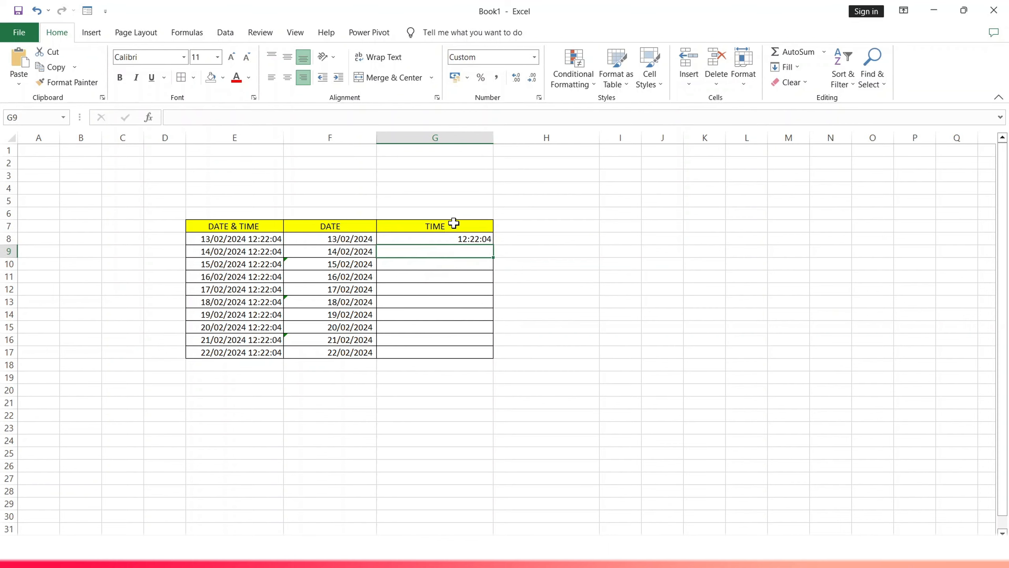
pyautogui.write('=')
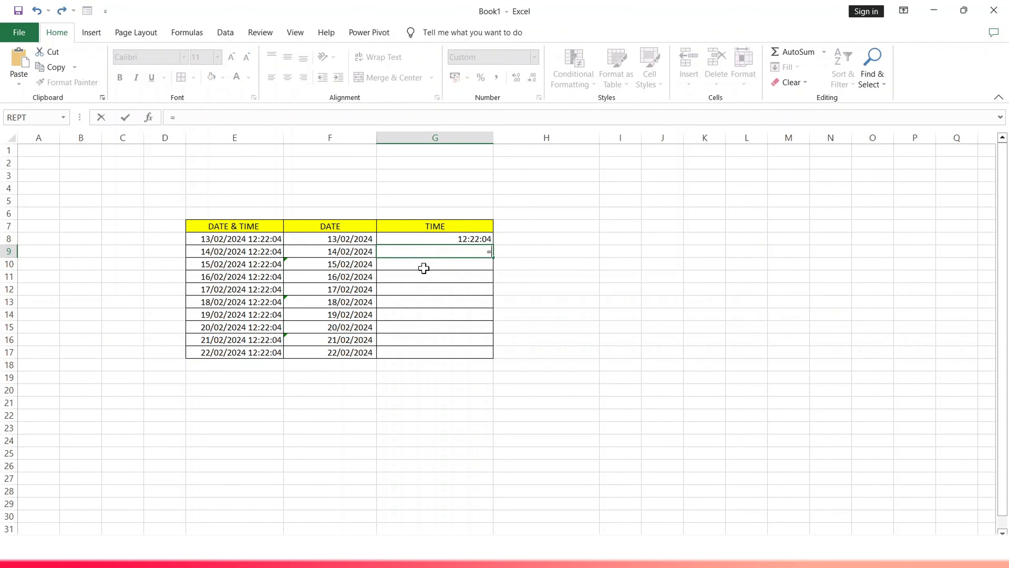
pyautogui.click(268, 254)
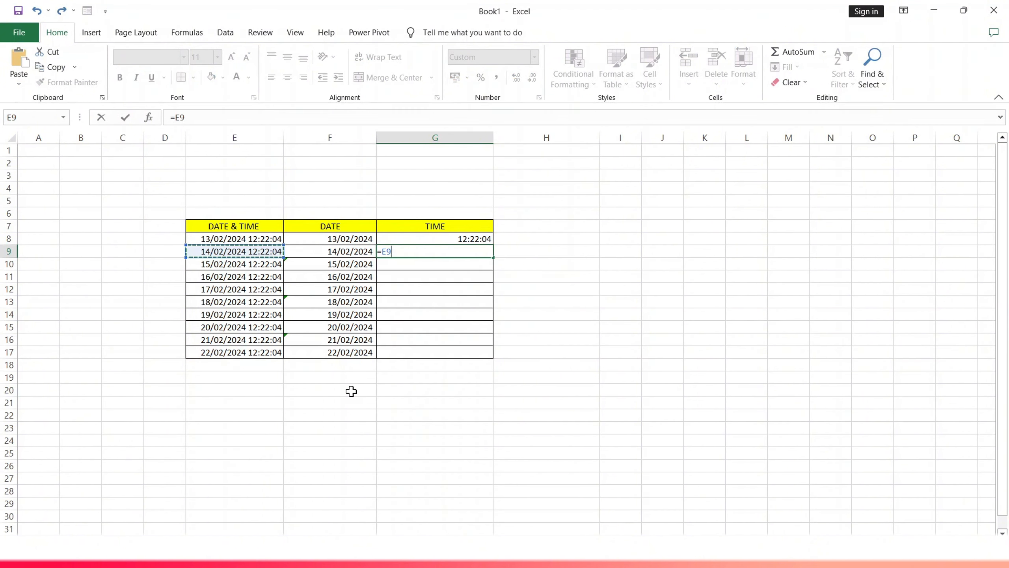
pyautogui.write('-')
pyautogui.click(348, 254)
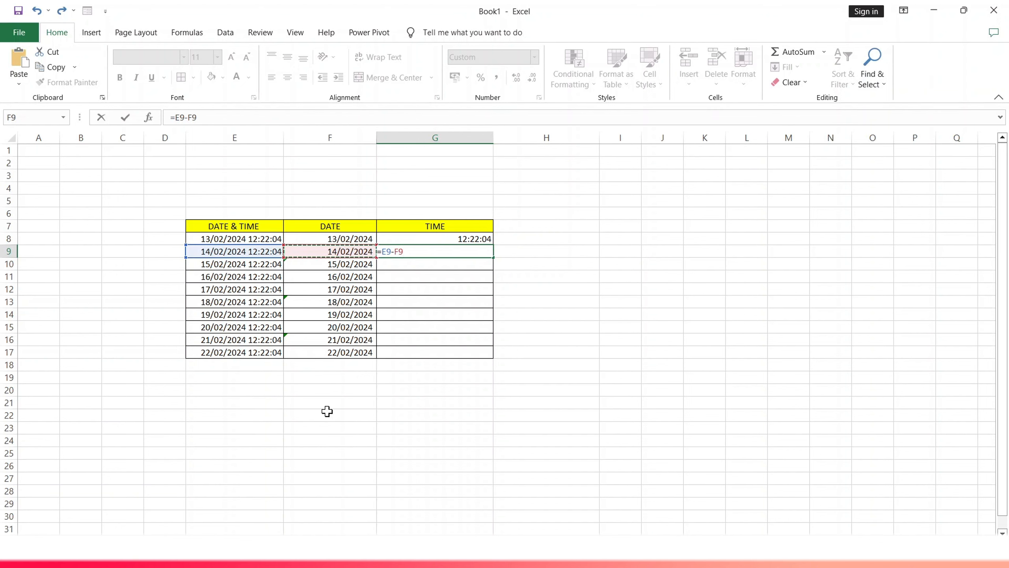
pyautogui.press('Return')
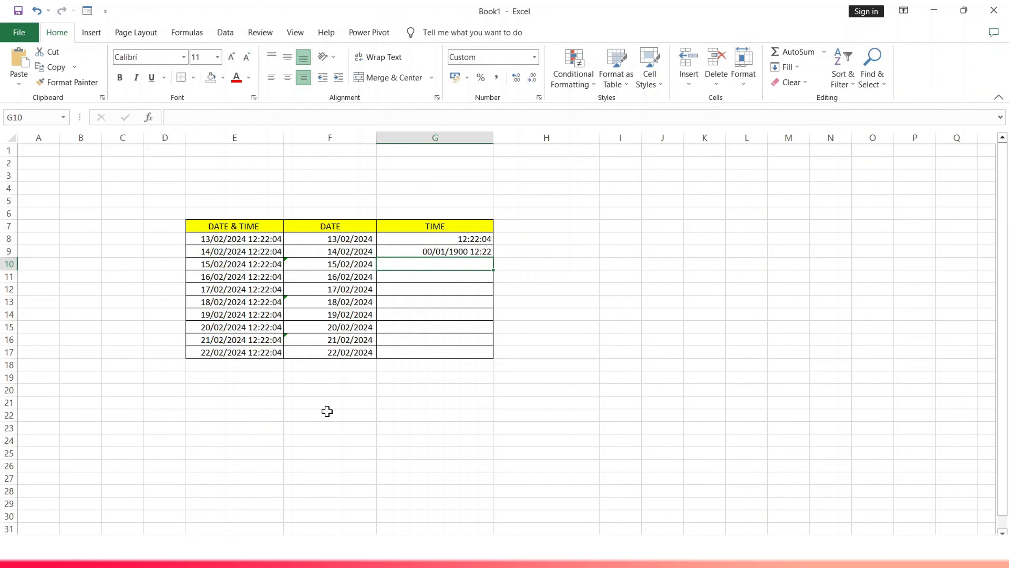
# - Apply the 13:30:55 Time number format to cell G9 via Format Cells
pyautogui.click(463, 251)
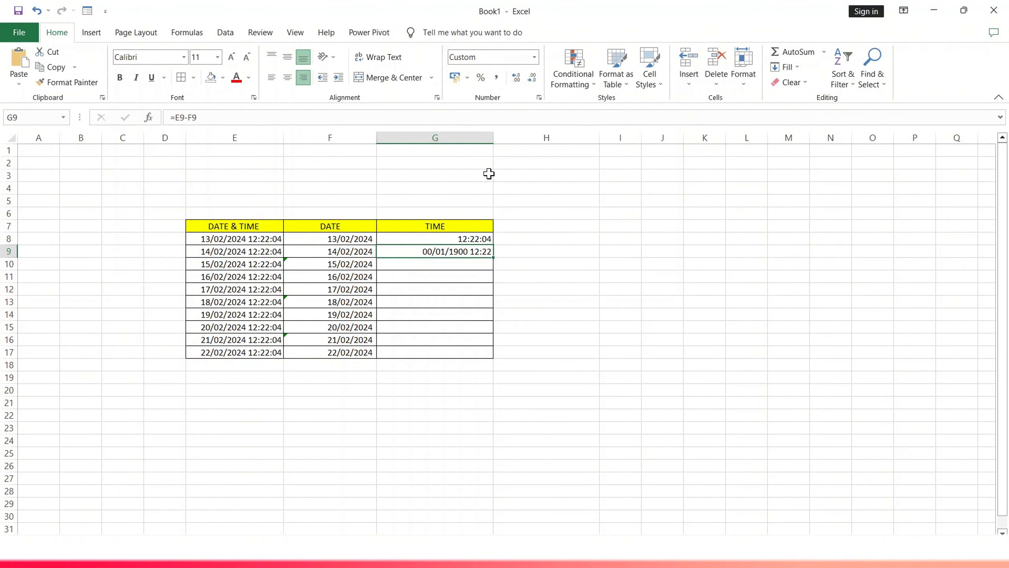
pyautogui.click(534, 57)
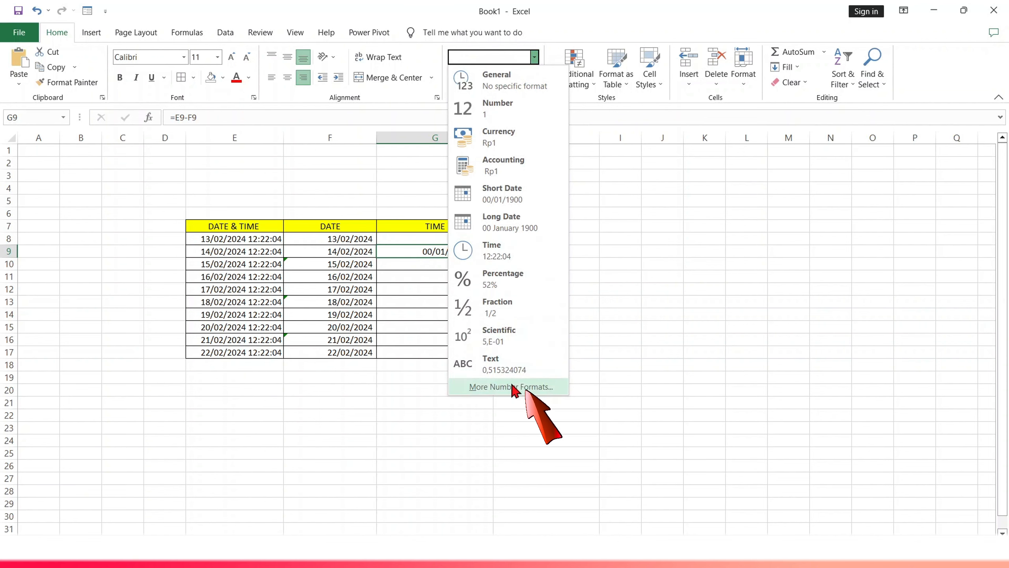
pyautogui.click(504, 390)
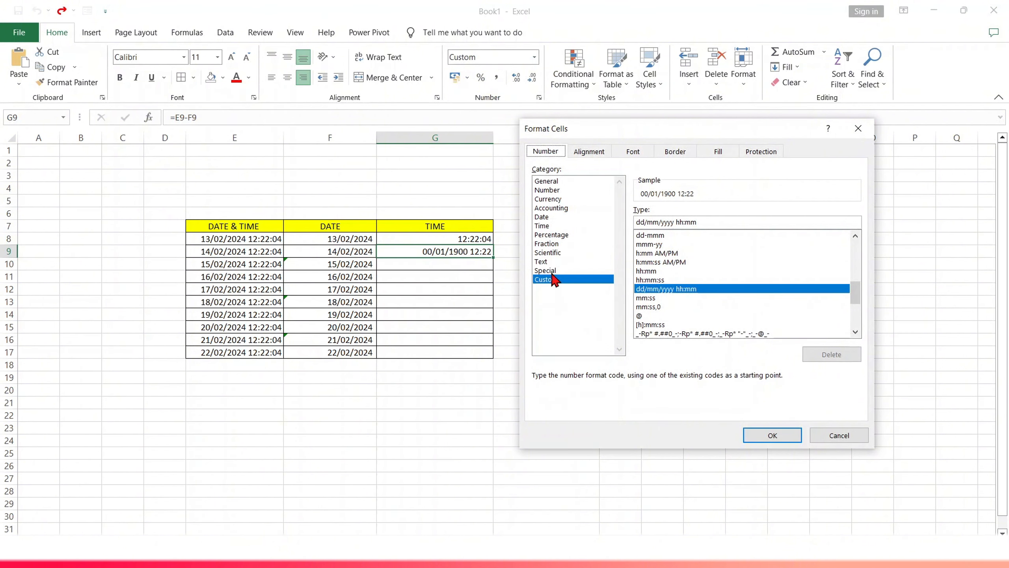
pyautogui.click(543, 226)
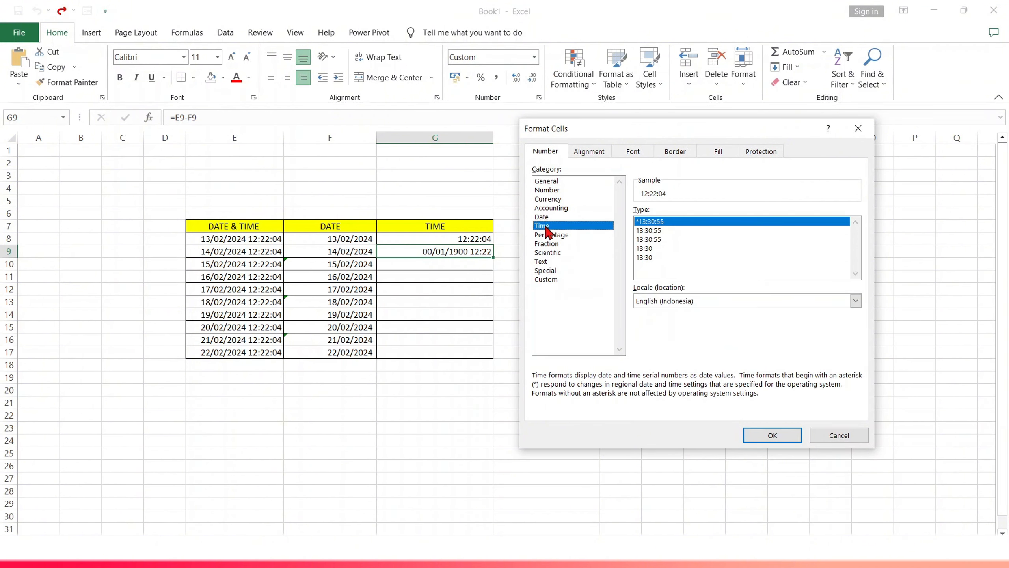
pyautogui.doubleClick(644, 240)
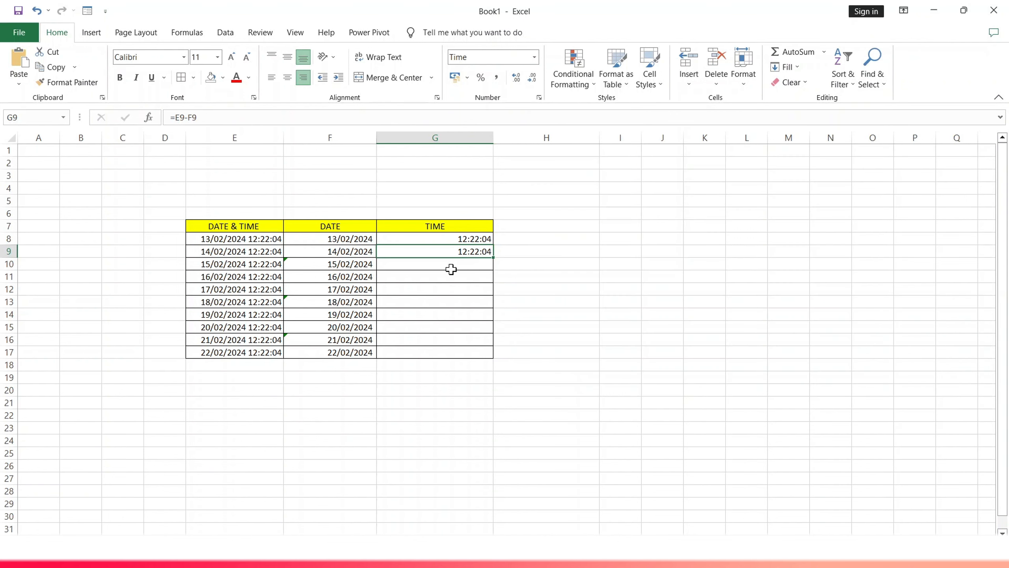
# - Enter the formula =E10 in cell G10
pyautogui.click(450, 268)
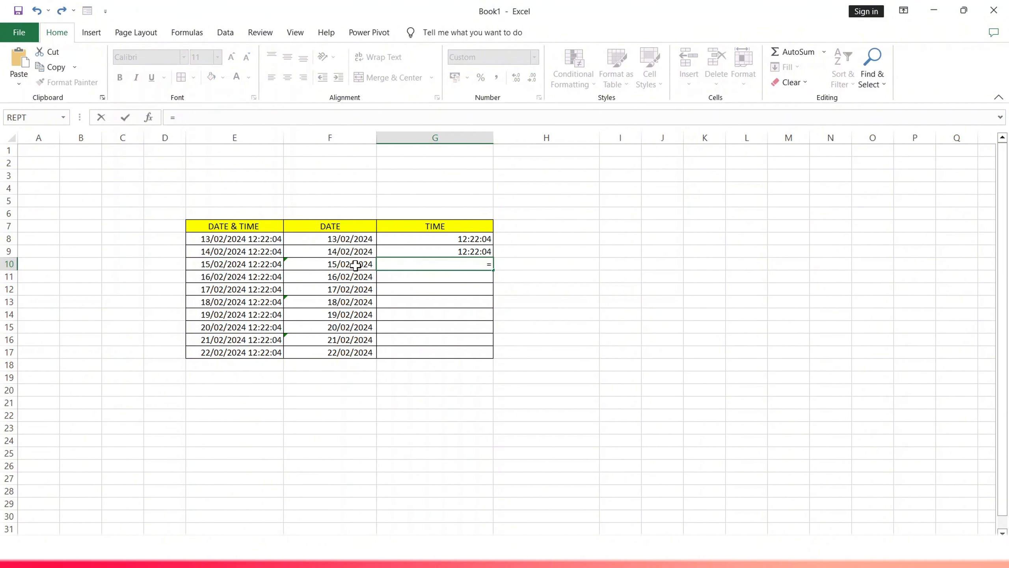
pyautogui.click(243, 263)
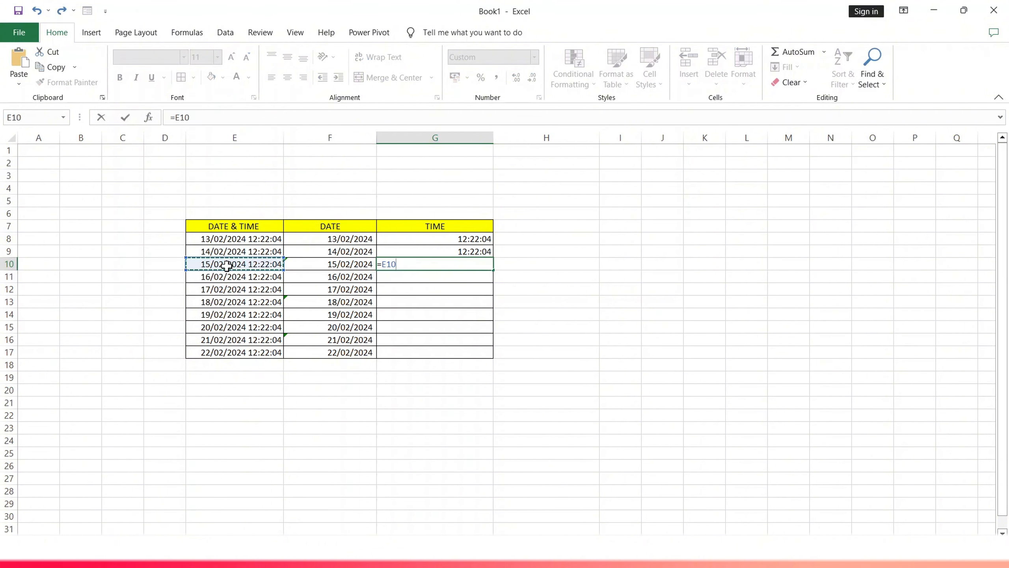
pyautogui.press('Return')
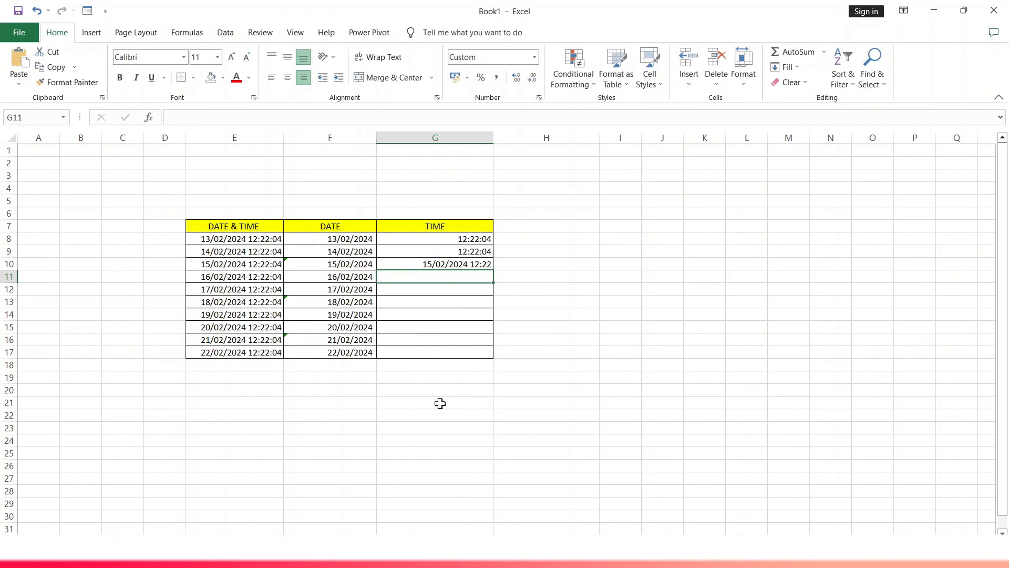
# - Format cell G10 with the 13:30:55 Time number format through Format Cells
pyautogui.click(443, 264)
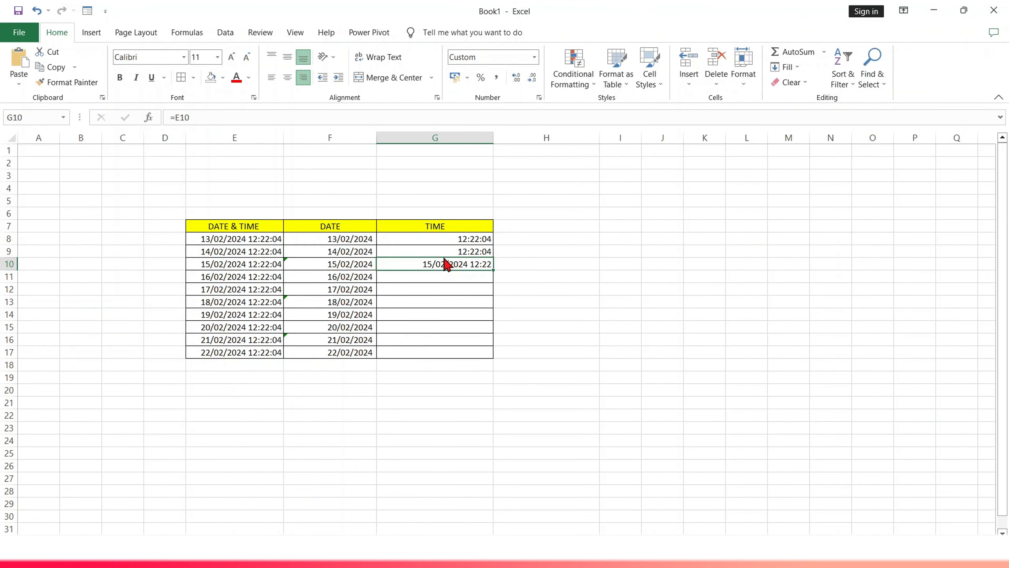
pyautogui.rightClick(453, 266)
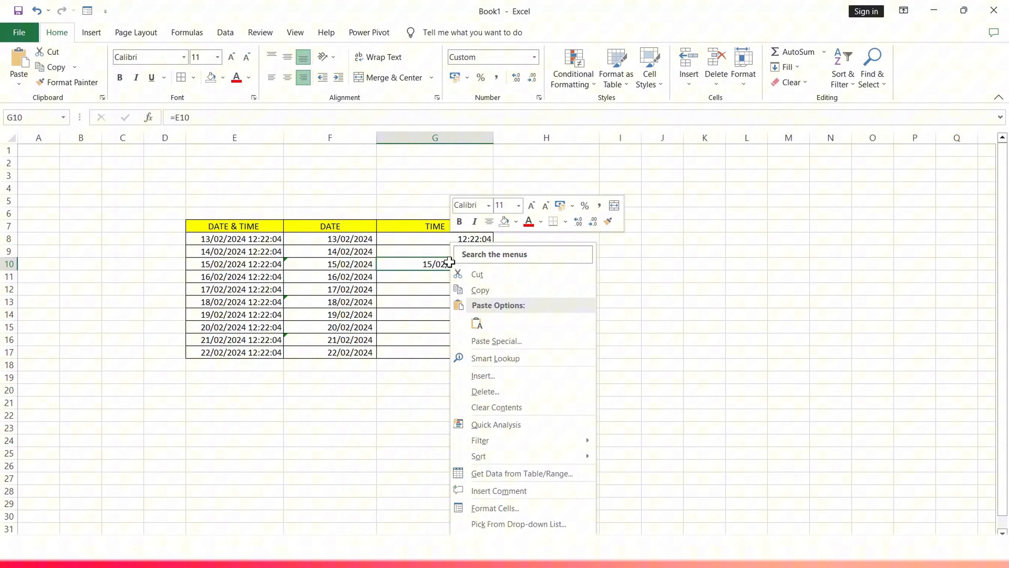
pyautogui.click(491, 508)
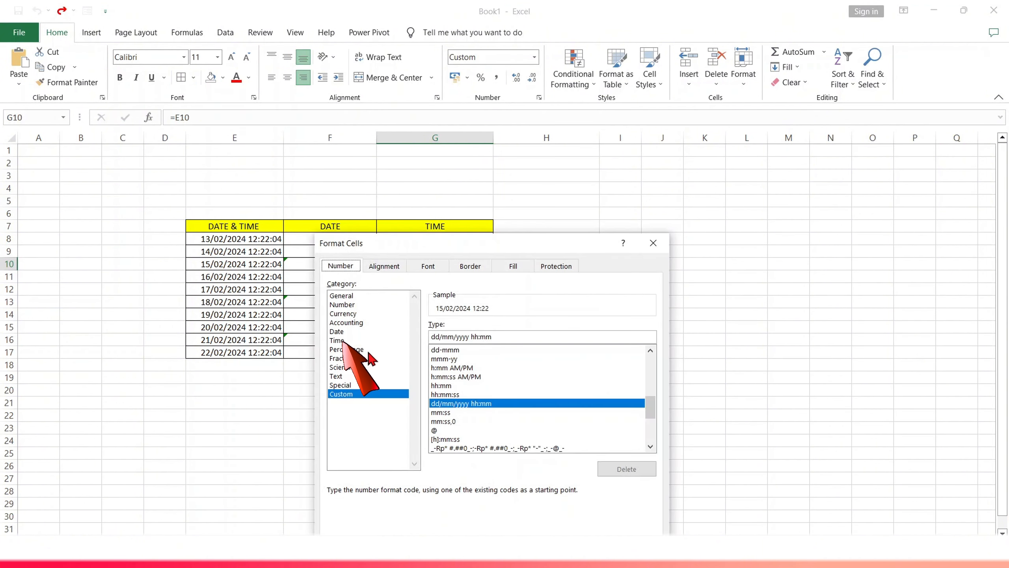
pyautogui.click(340, 341)
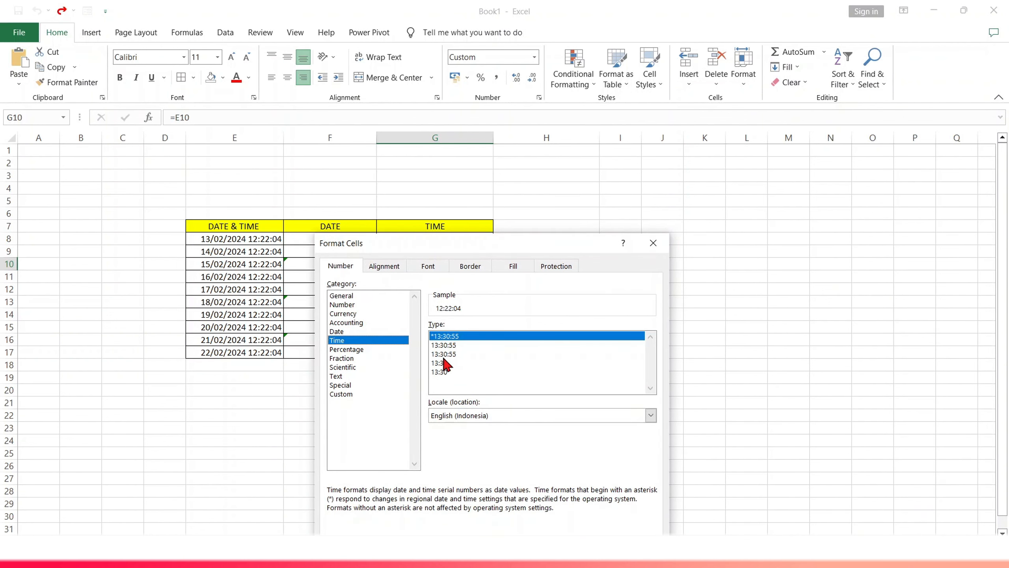
pyautogui.doubleClick(443, 354)
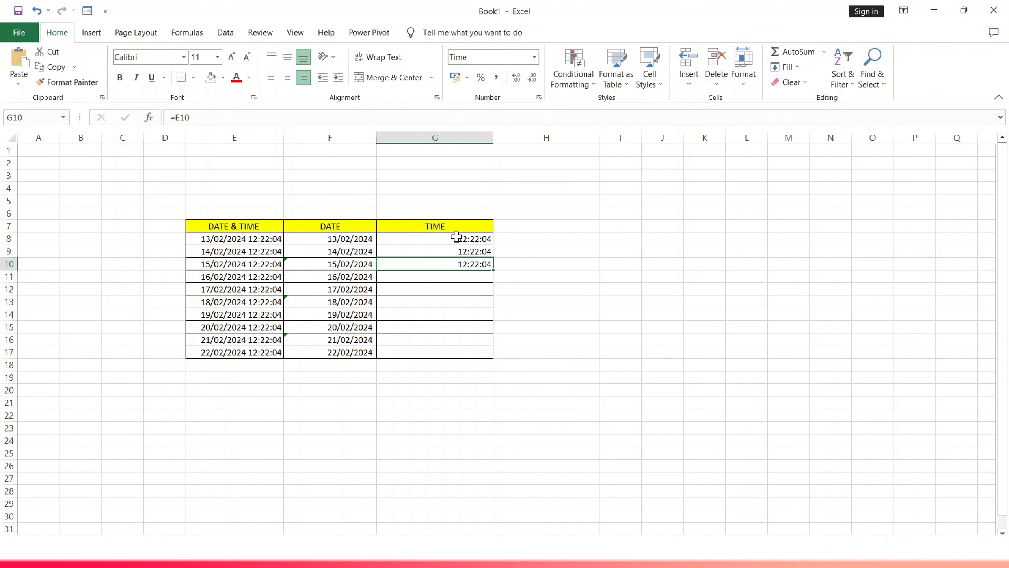
# - Fill the G9 time formula and format down through G17
pyautogui.moveTo(456, 237); pyautogui.dragTo(496, 355)
pyautogui.moveTo(394, 252); pyautogui.dragTo(499, 363)
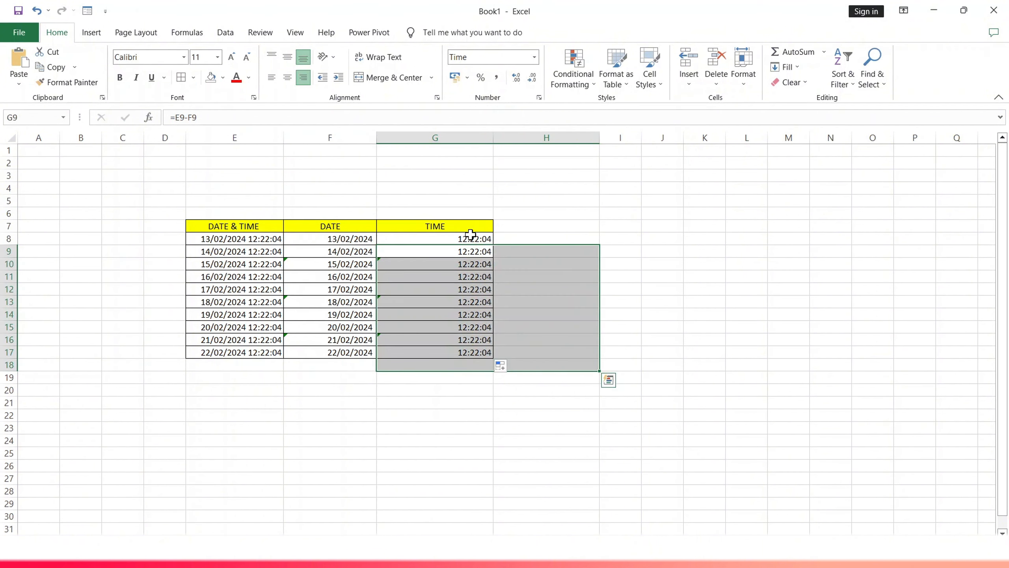